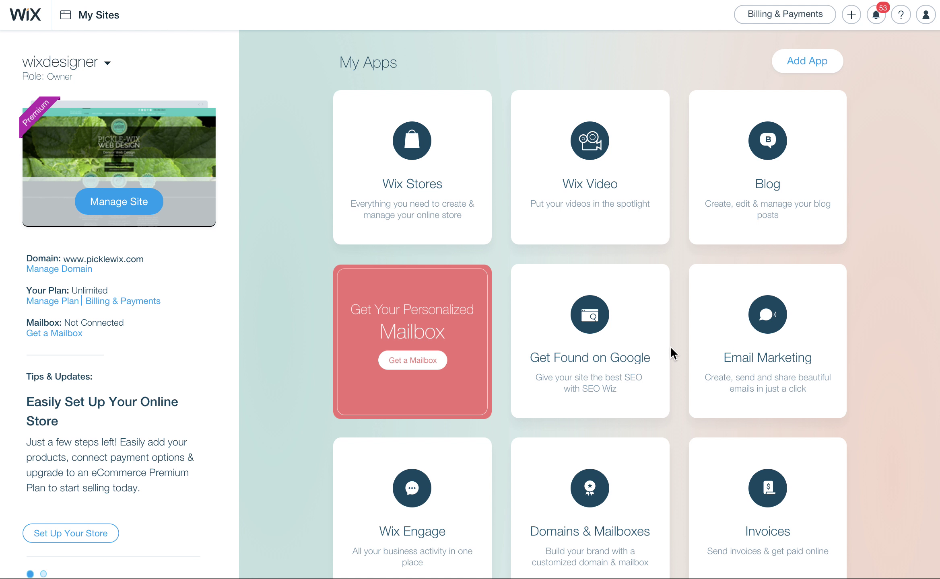
Start the Get Found on Google SEO Wiz setup and accept the business name.
mouse_move(593, 319)
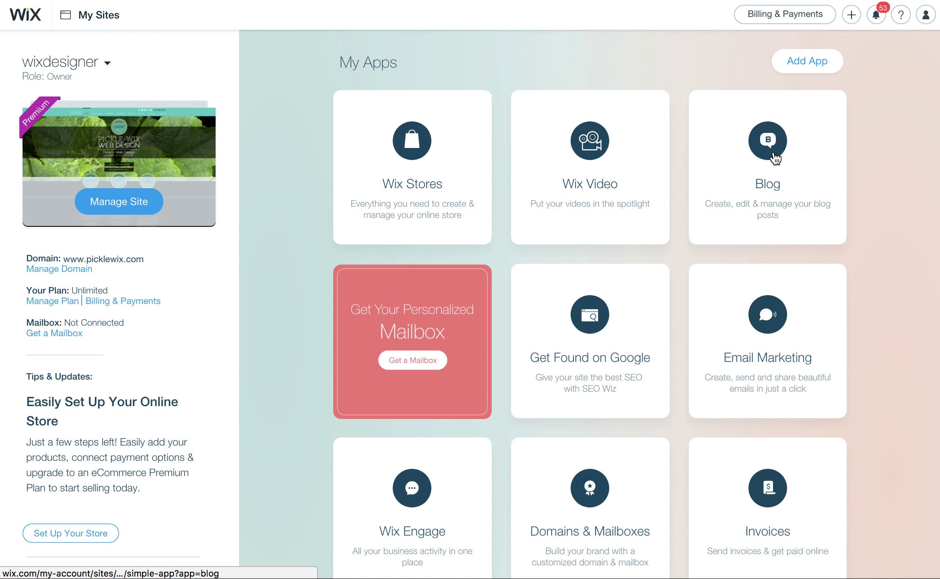
mouse_move(620, 334)
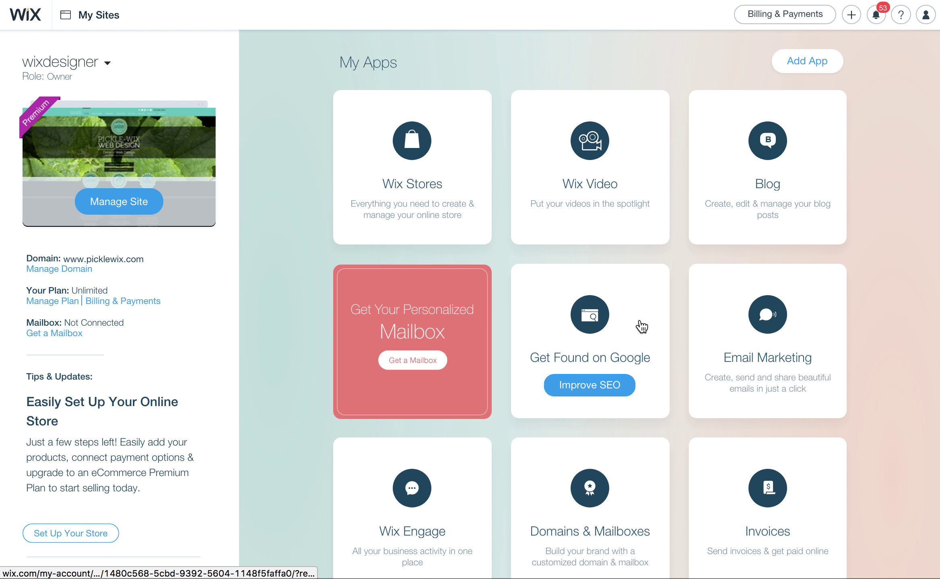
mouse_move(617, 164)
mouse_move(639, 306)
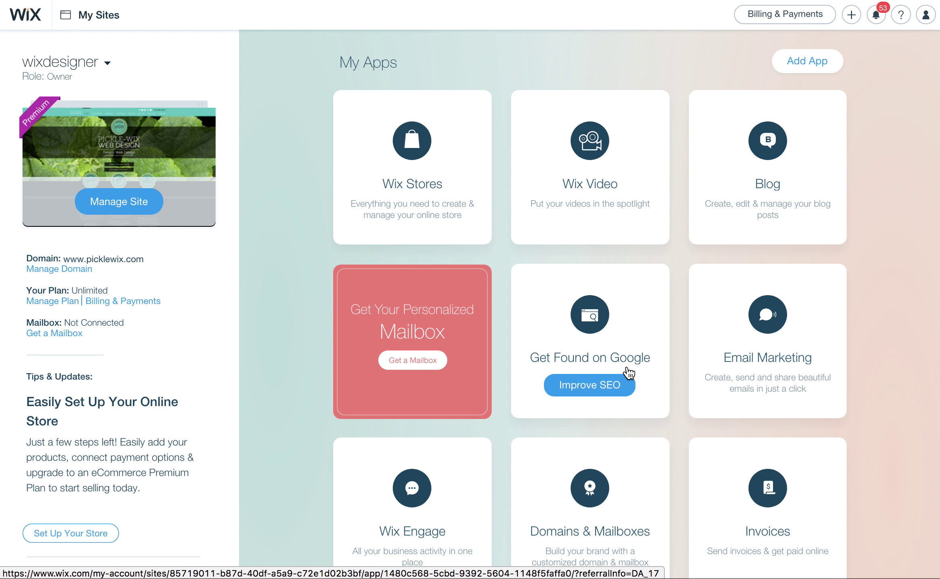
click(590, 386)
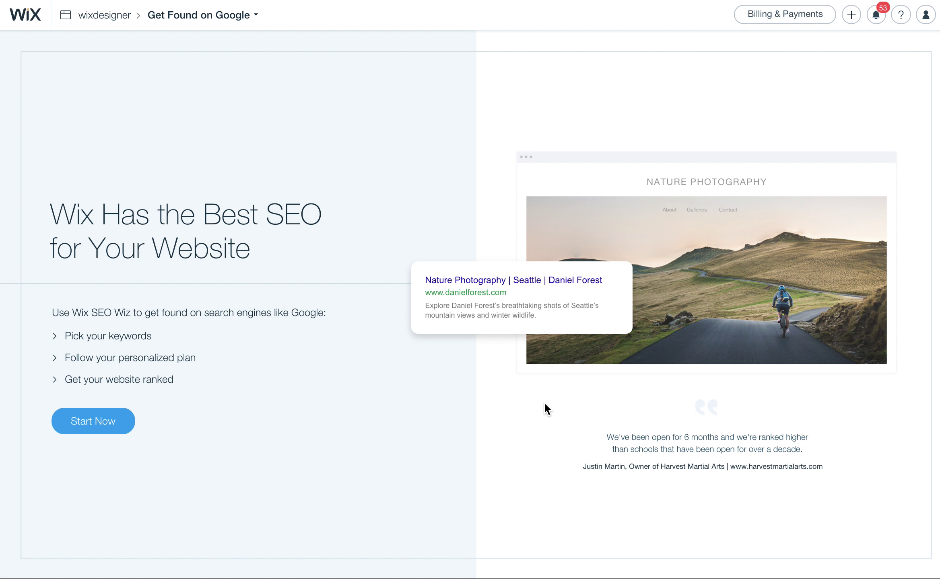
click(95, 422)
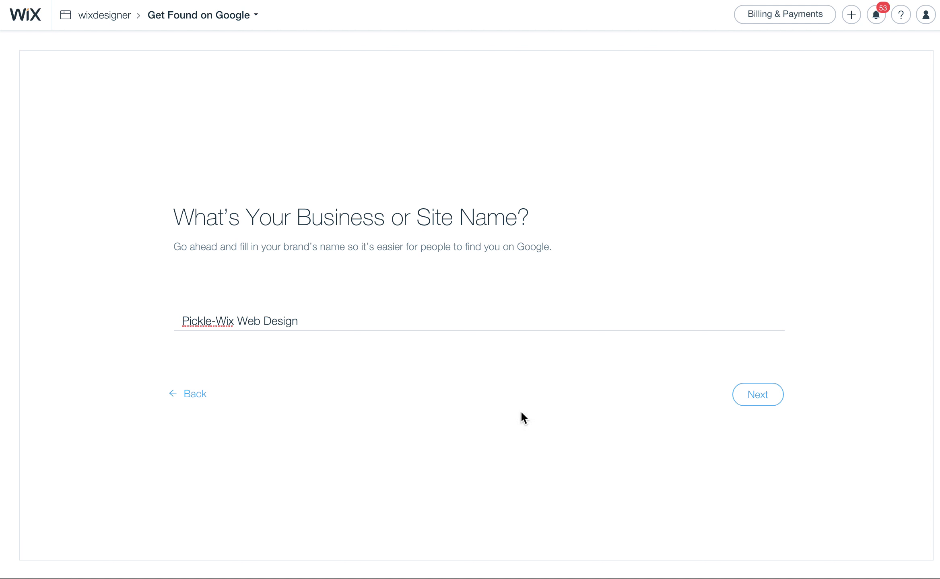
click(763, 400)
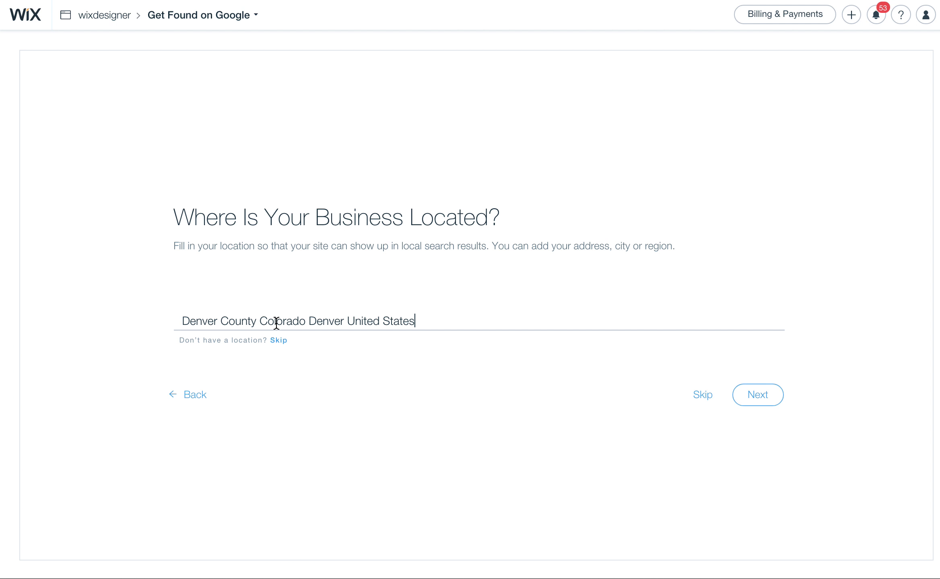
Change the business location to Denver, Colorado, United States and continue to keywords.
drag(220, 321, 248, 343)
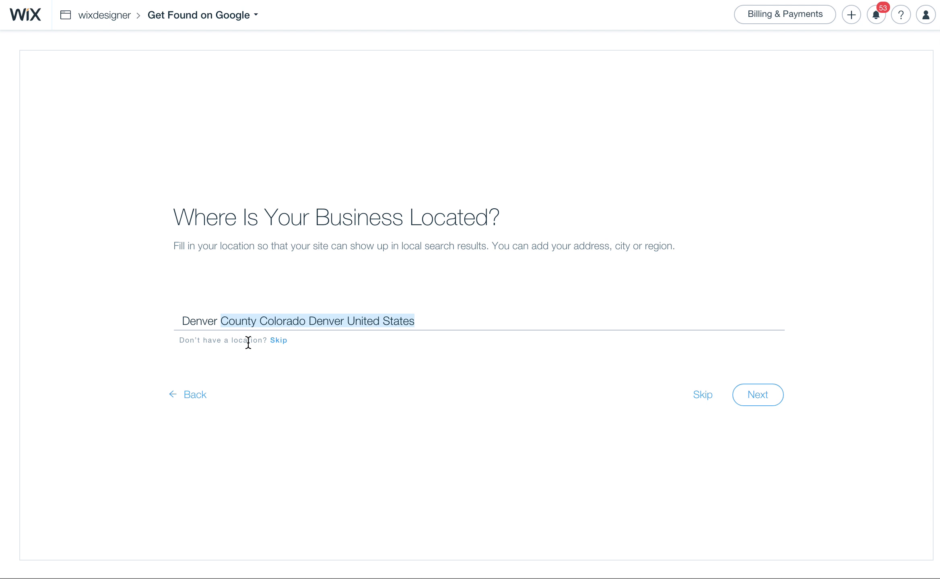
key(BackSpace)
key(BackSpace)
text(, Colorado)
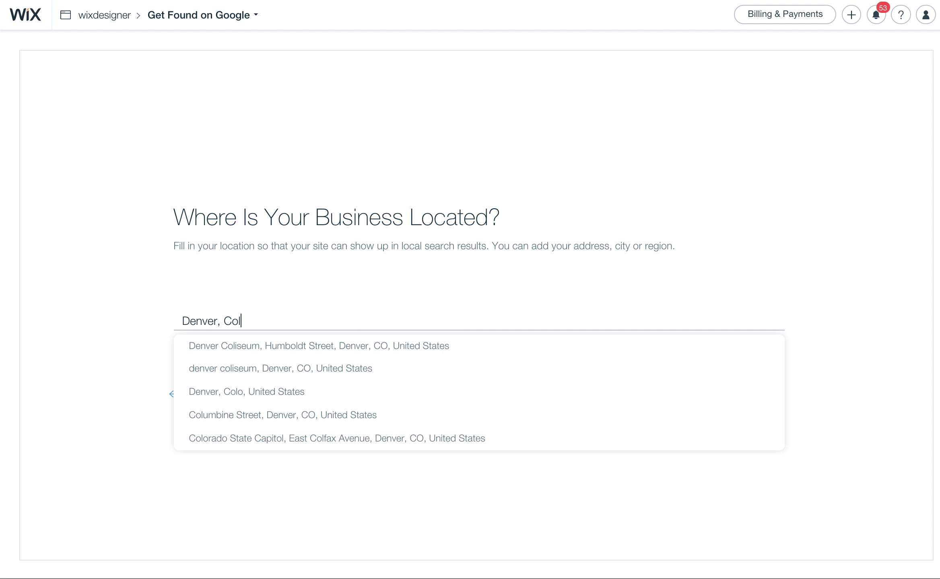
click(266, 350)
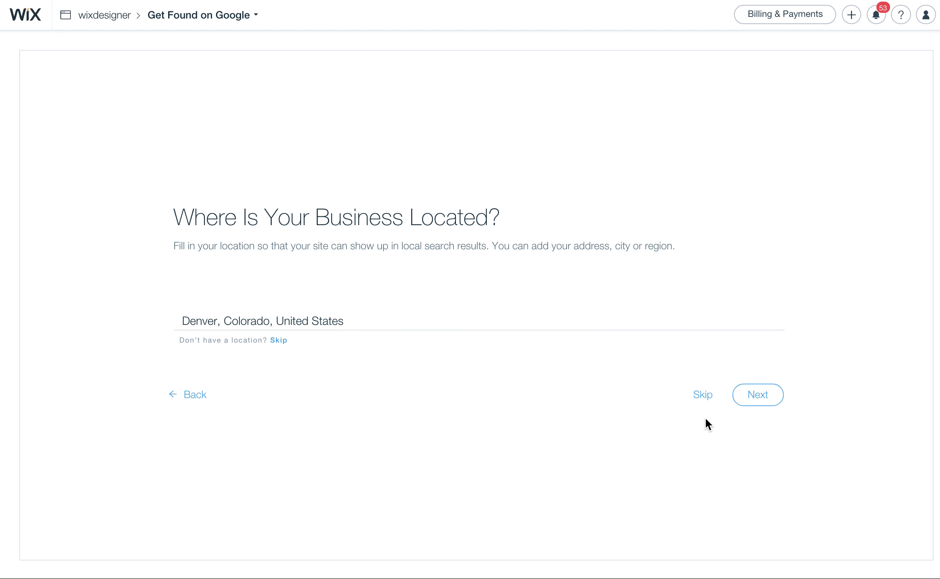
click(759, 396)
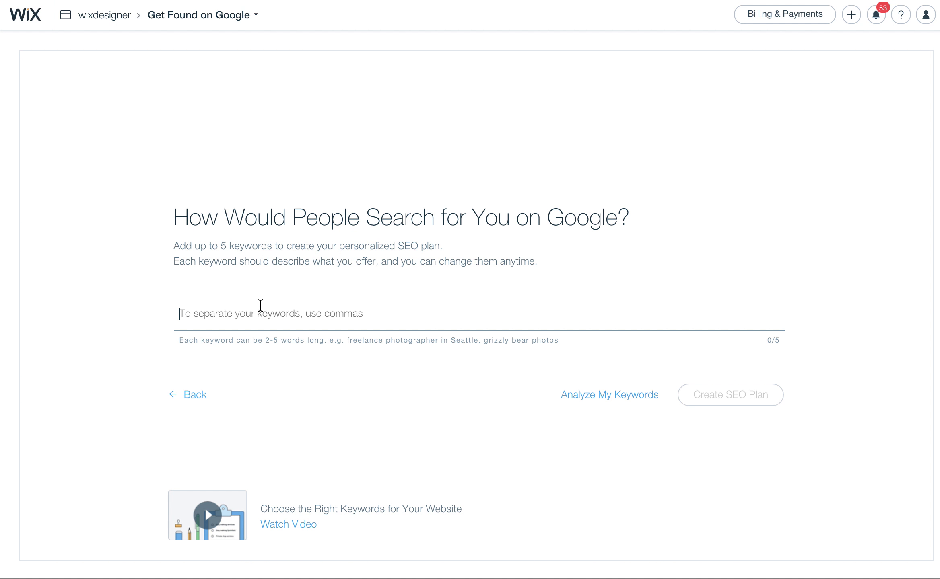
Enter 'denver website designer' and 'denver web design' as keywords, reaching 2/5.
click(260, 305)
text(denver website designer den)
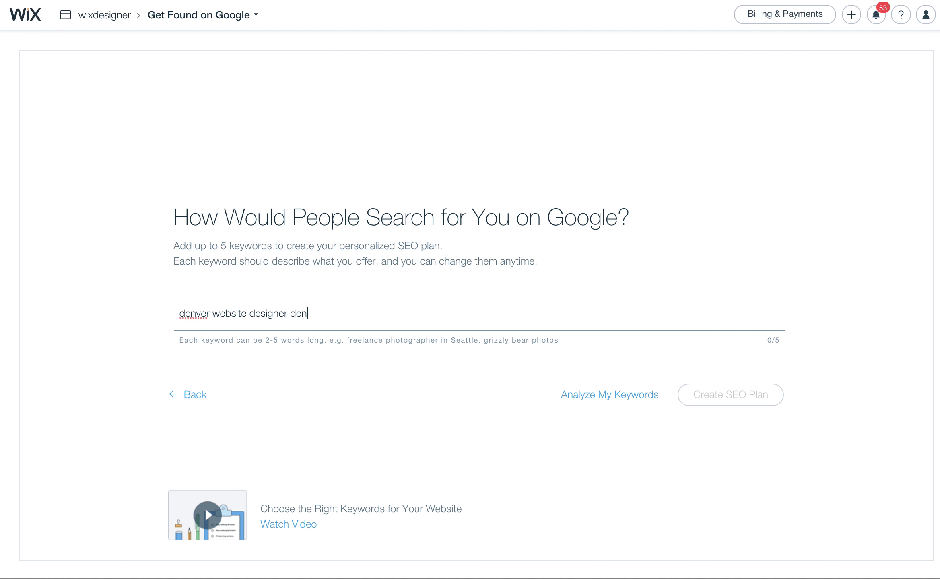
key(BackSpace)
key(BackSpace)
key(Return)
text(denver web design)
key(Return)
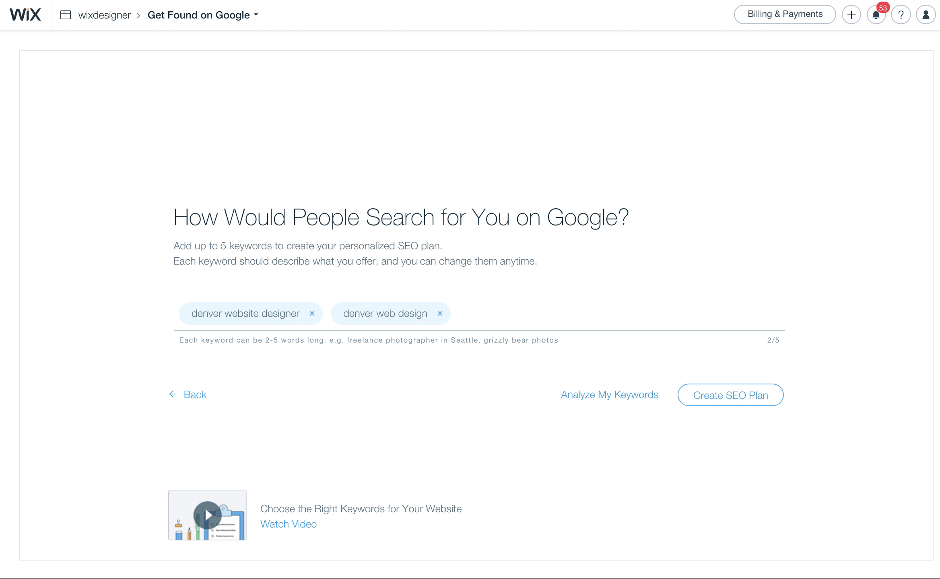
Analyze the two Denver keywords and view their strength ratings and the strength explanation.
click(585, 394)
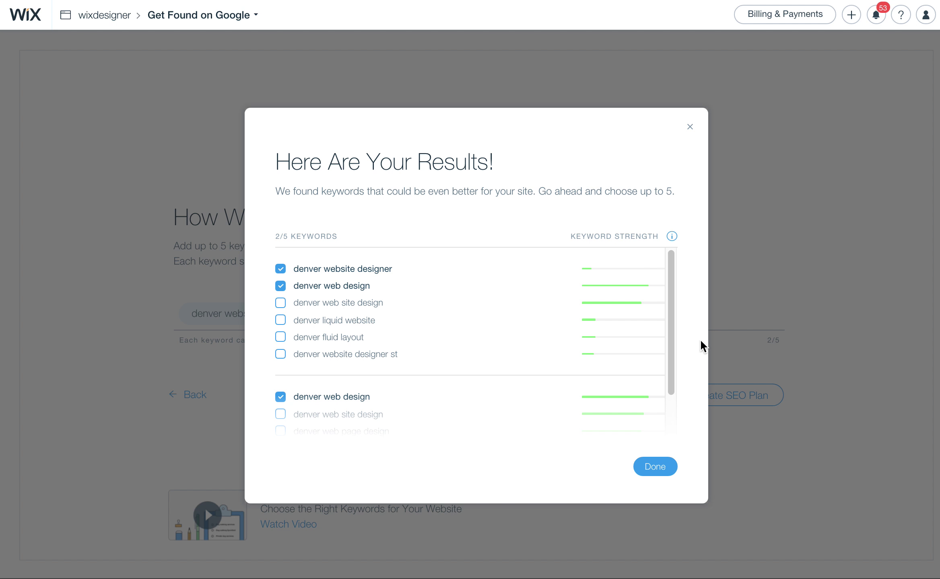
mouse_move(671, 310)
mouse_down()
mouse_move(663, 374)
mouse_move(671, 293)
mouse_up()
click(671, 237)
drag(671, 332, 663, 392)
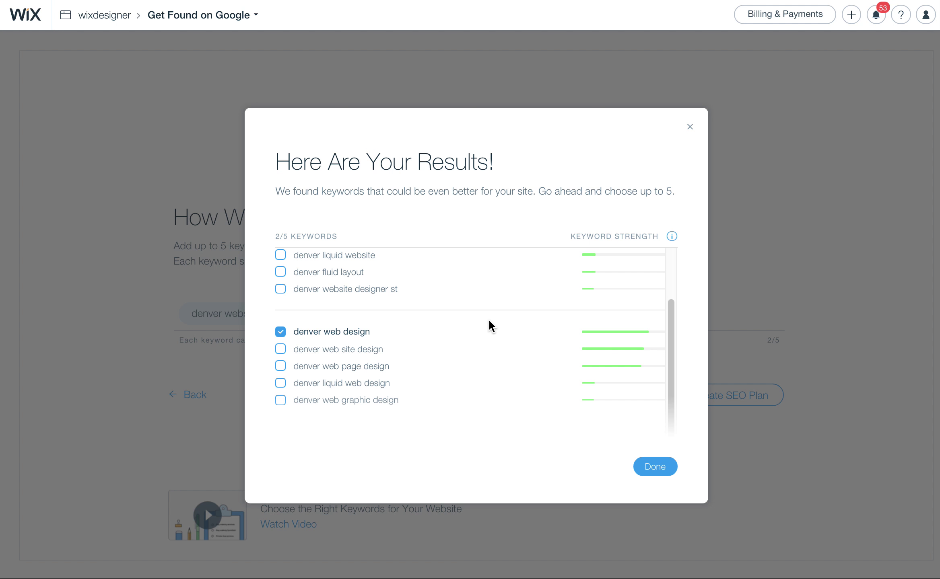
drag(669, 334, 429, 268)
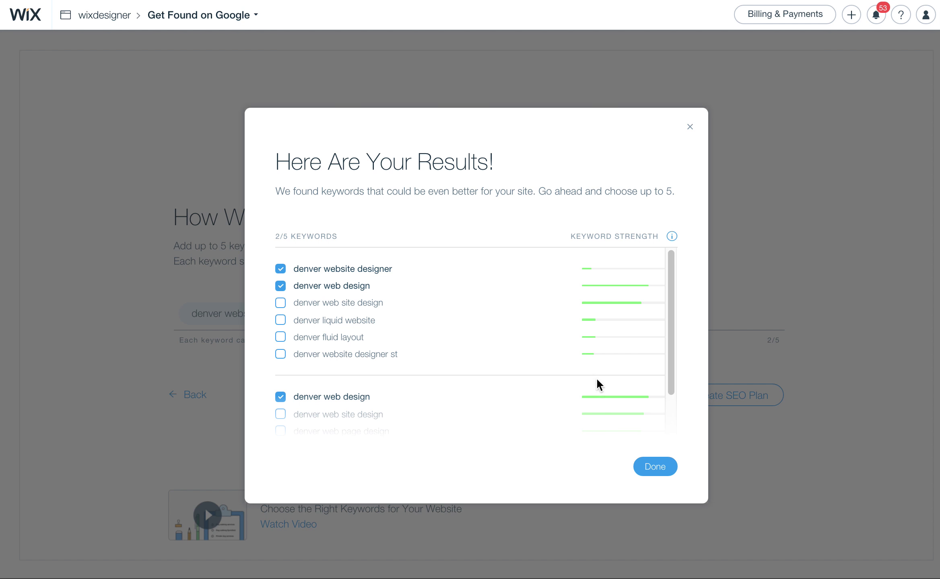
Close the analysis results and remove both Denver keywords.
click(664, 473)
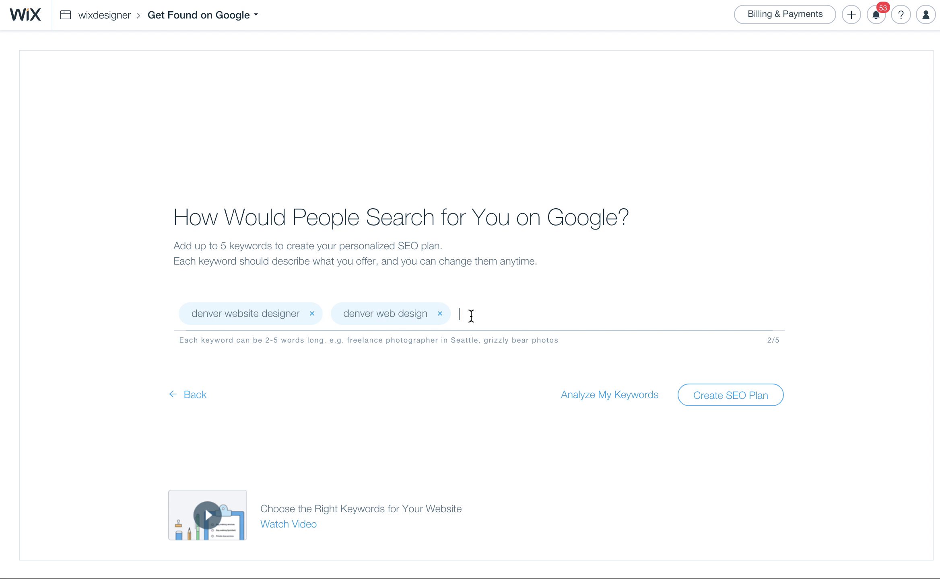
click(440, 315)
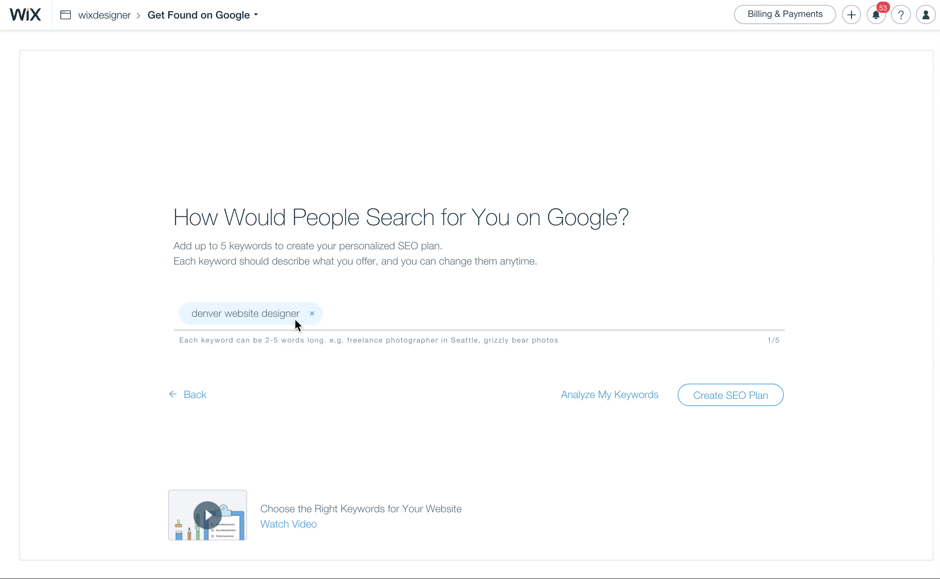
click(311, 314)
Enter keywords landscaper, garden design and landscaping company, then analyze them.
text(landscapeing)
key(BackSpace)
key(BackSpace)
key(BackSpace)
text(er)
key(Return)
text(garden design)
key(Return)
text(landscaping compan)
key(Return)
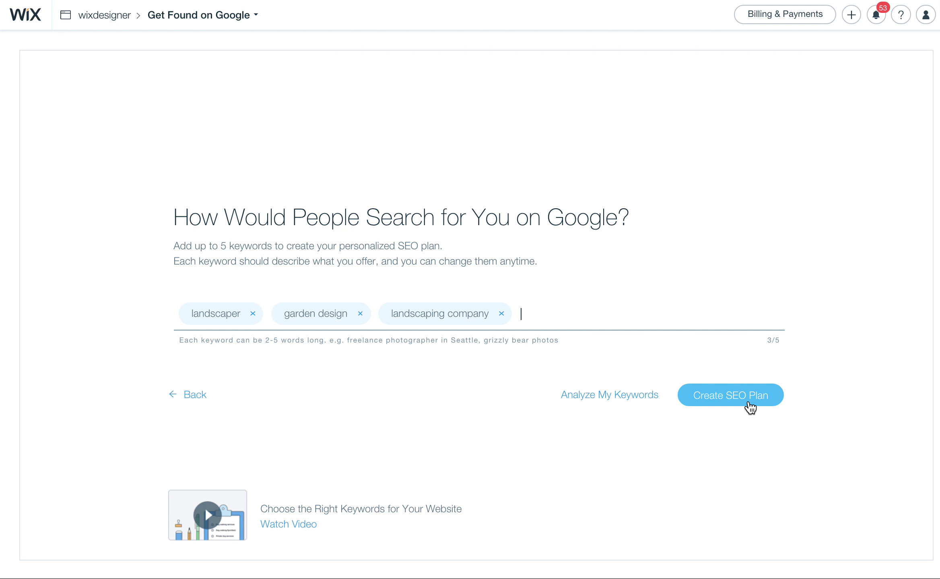
click(620, 402)
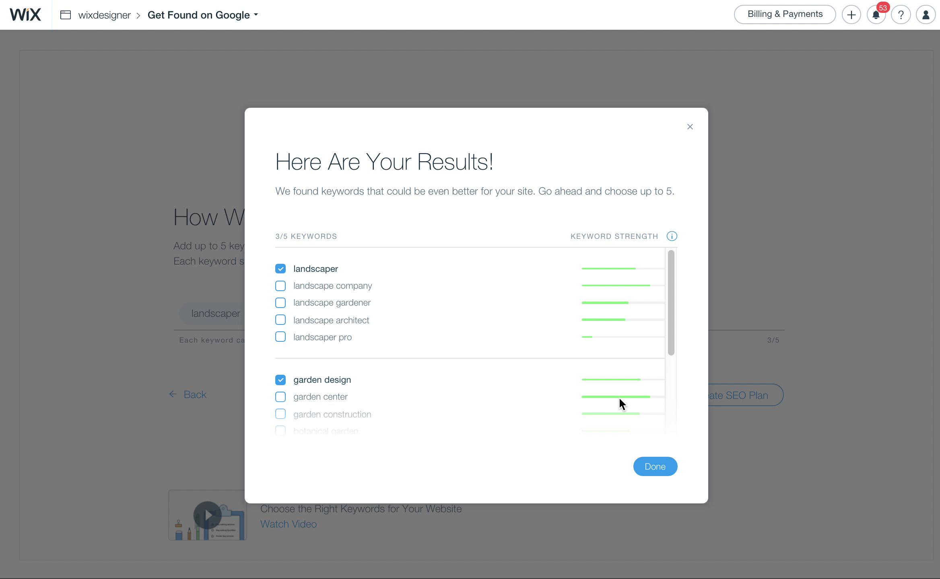
Scroll the results to the landscaping company alternatives, like landscaping supply store.
click(671, 309)
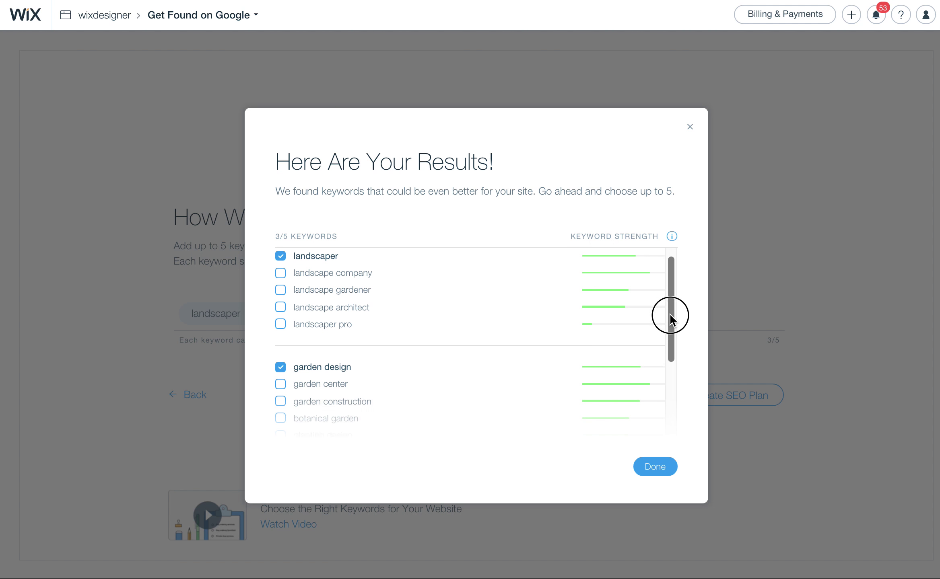
drag(669, 294, 668, 331)
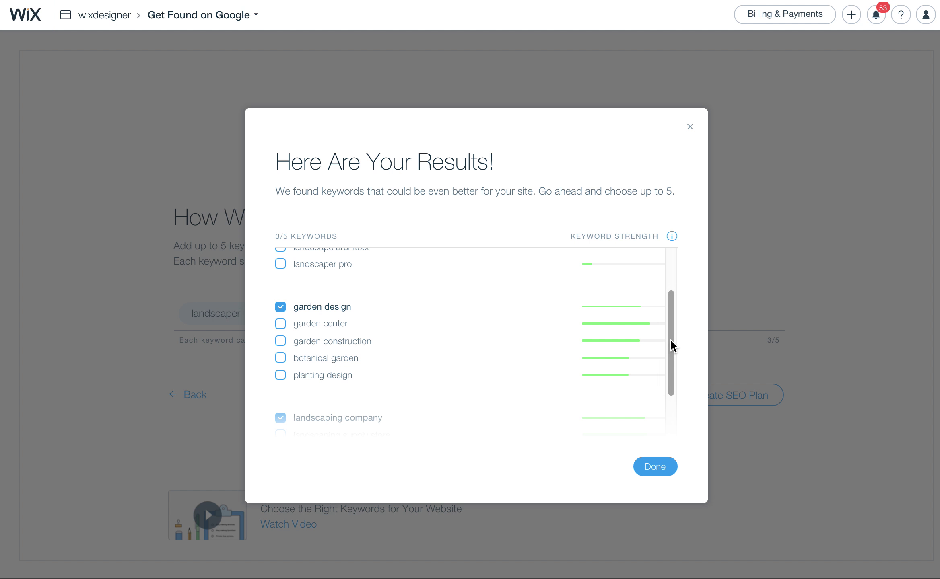
drag(672, 321, 655, 373)
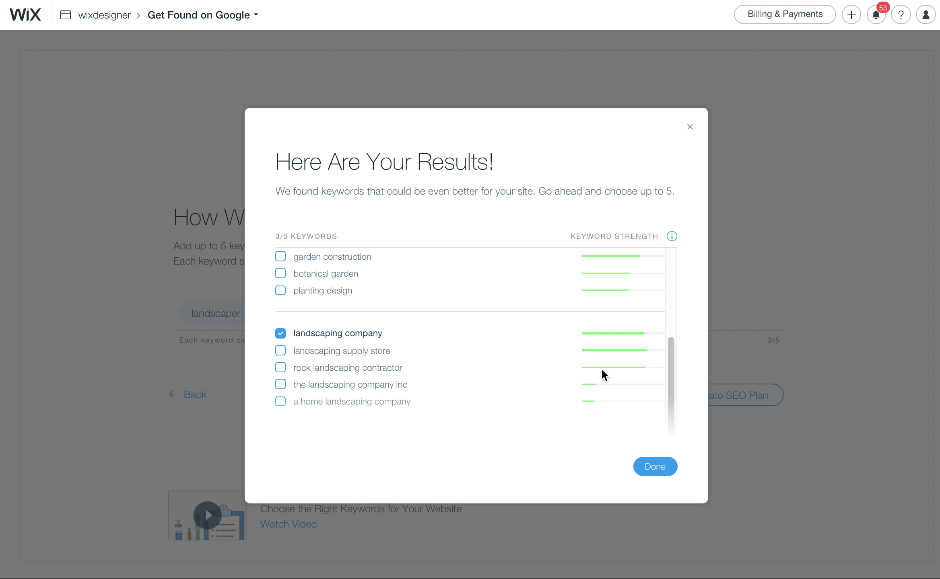
drag(671, 371, 681, 278)
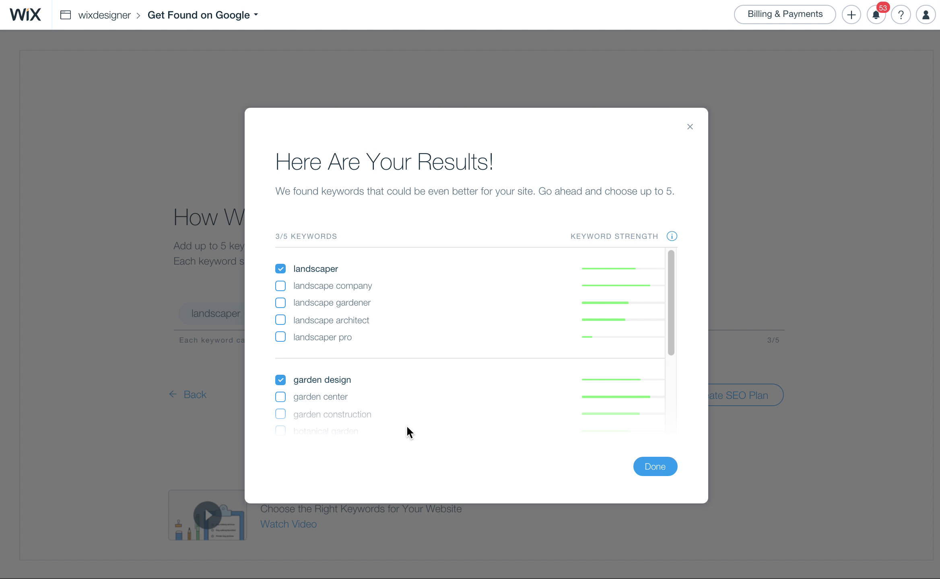
mouse_move(667, 299)
mouse_down()
mouse_move(656, 363)
mouse_move(659, 285)
mouse_move(673, 396)
mouse_move(676, 283)
mouse_up()
Close the results and remove the landscaping company, garden design and landscaper keywords.
click(663, 469)
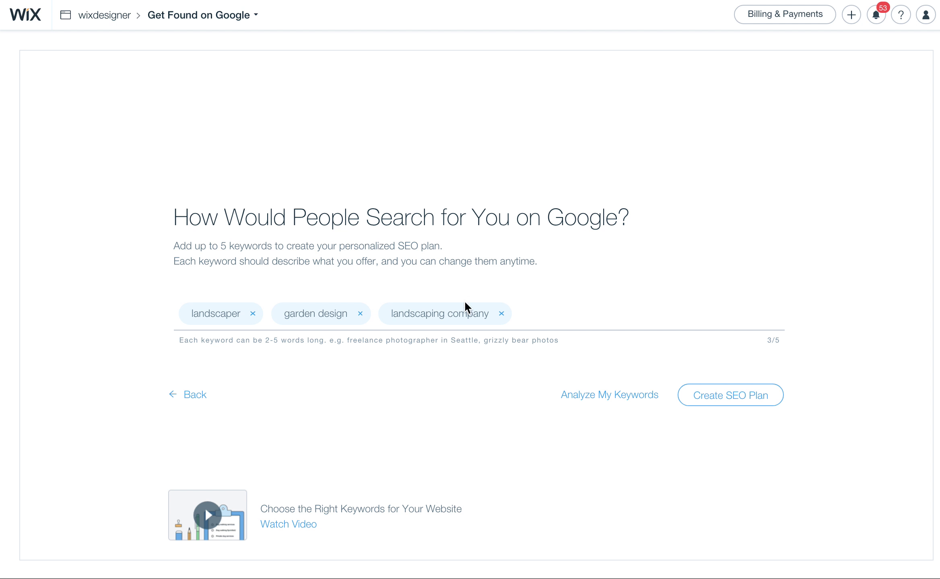
click(501, 313)
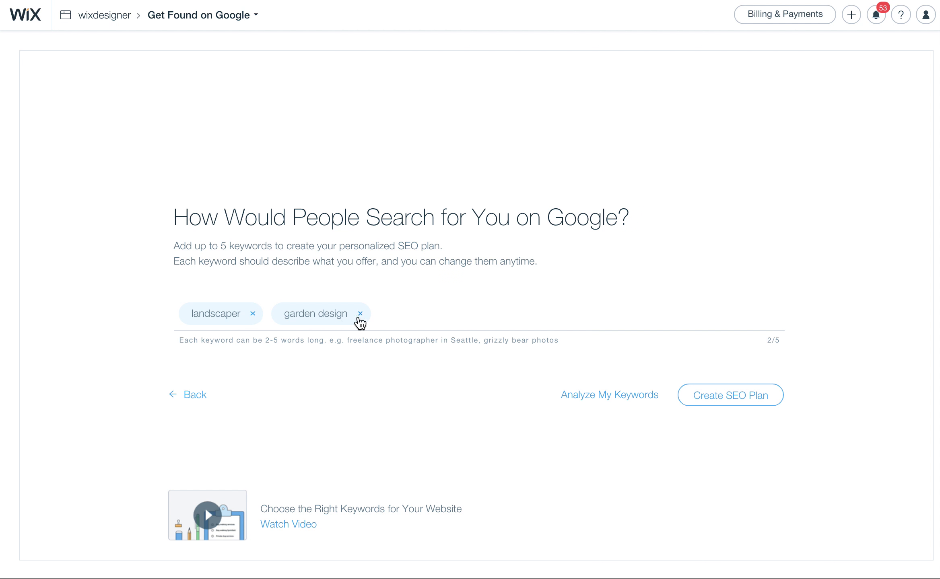
click(360, 314)
click(252, 314)
Enter 'denver web design' as the only keyword and create the SEO plan.
click(251, 313)
text(dense)
key(BackSpace)
key(BackSpace)
text(ver web design)
key(Return)
click(717, 403)
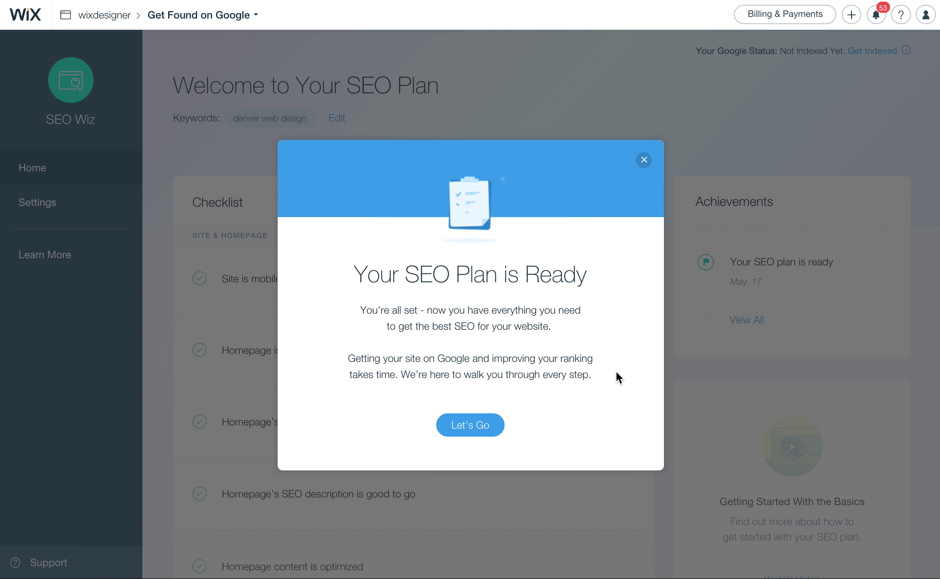
Dismiss the plan-ready message and expand details on homepage search visibility.
click(480, 421)
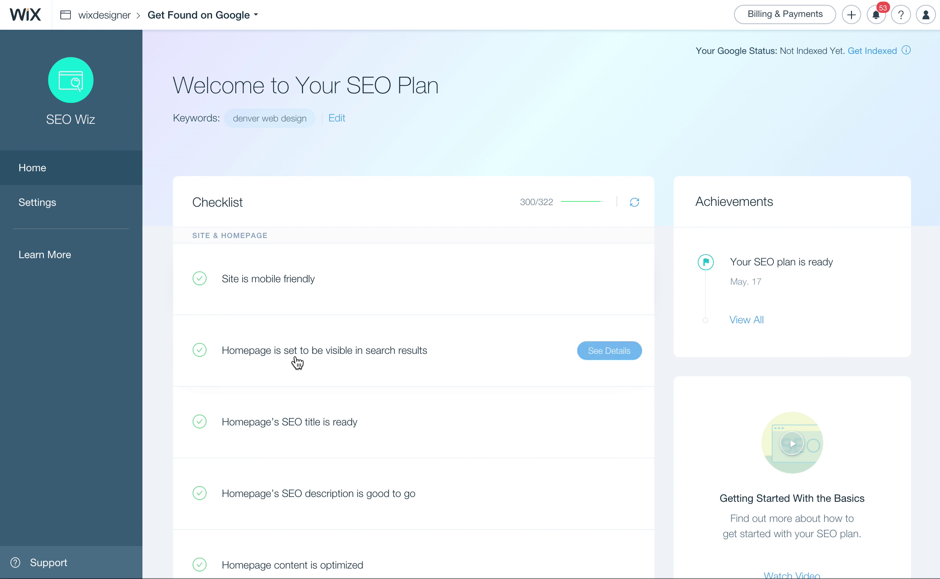
scroll(408, 305, down, 5)
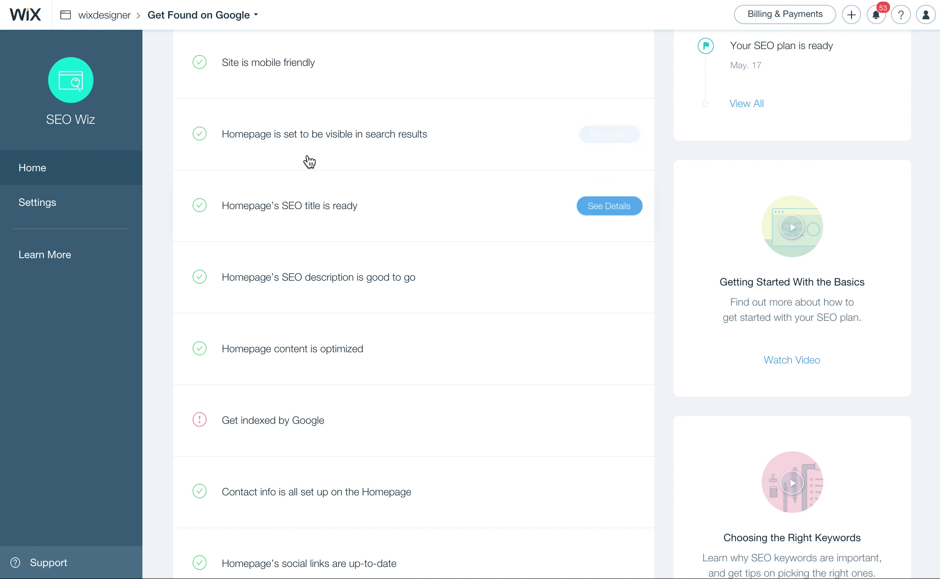
scroll(305, 157, up, 1)
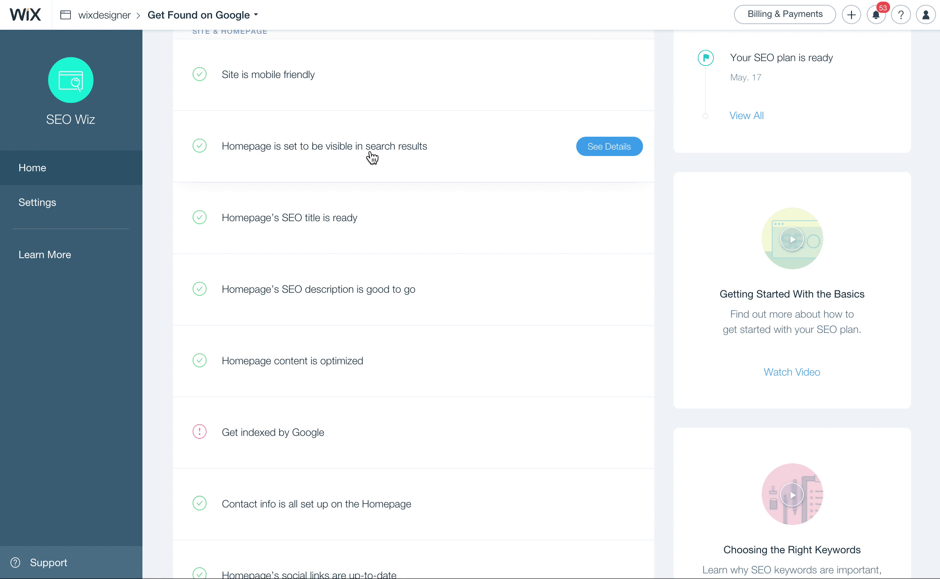
click(621, 148)
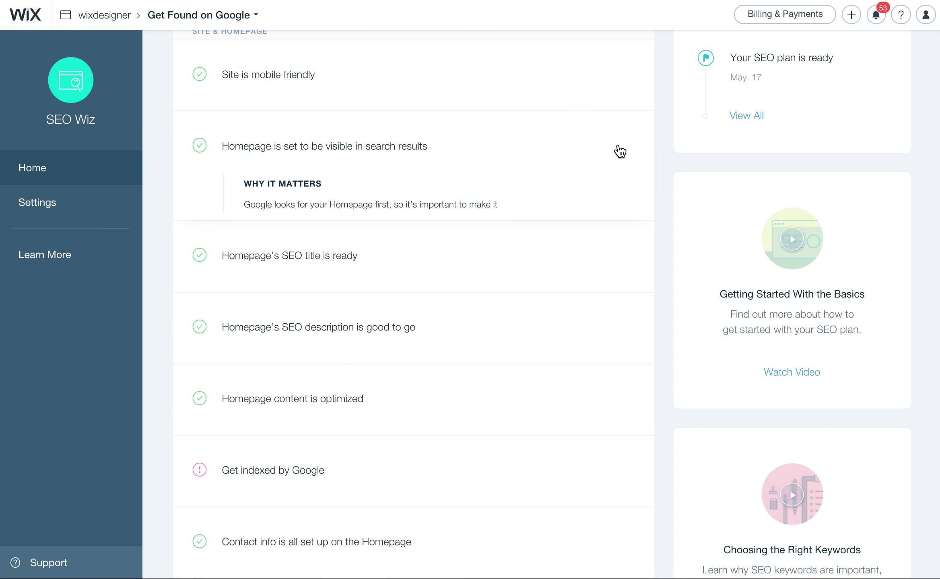
Scroll down the checklist and expand the Get indexed by Google task.
scroll(444, 350, down, 2)
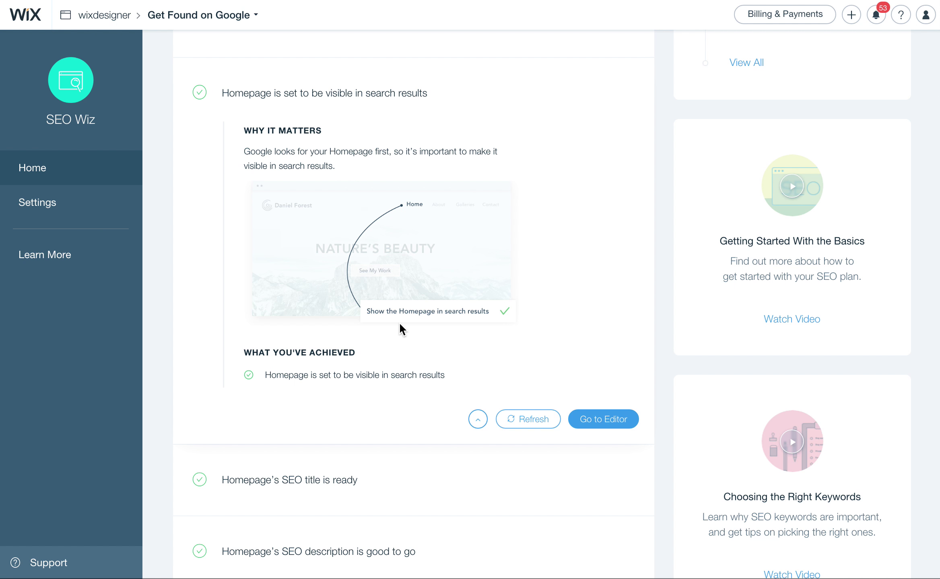
scroll(399, 322, down, 3)
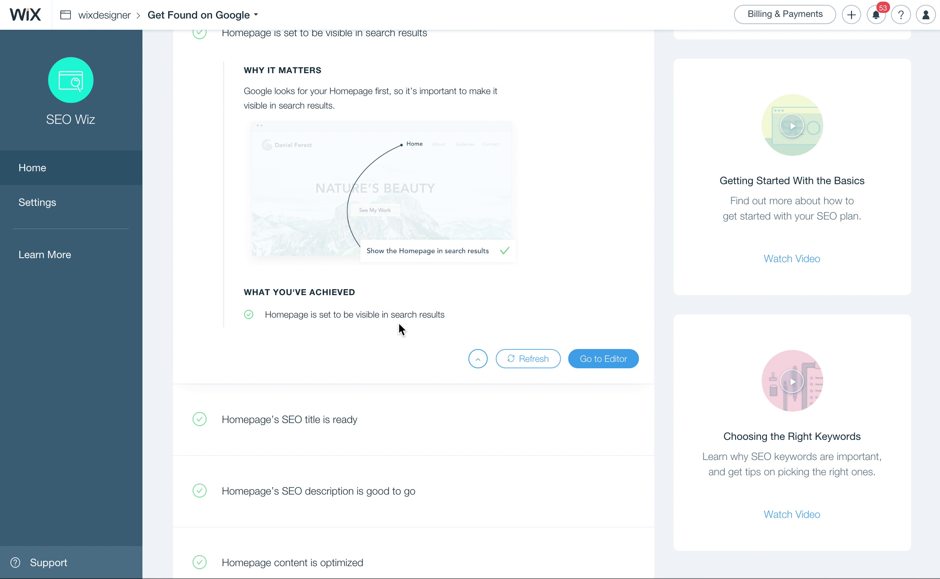
mouse_move(260, 389)
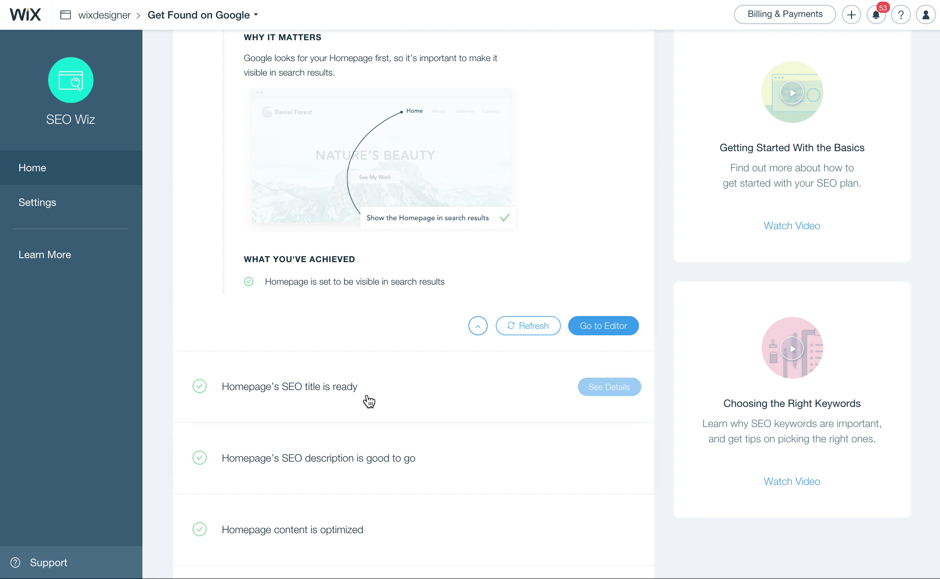
mouse_move(308, 470)
scroll(388, 474, down, 4)
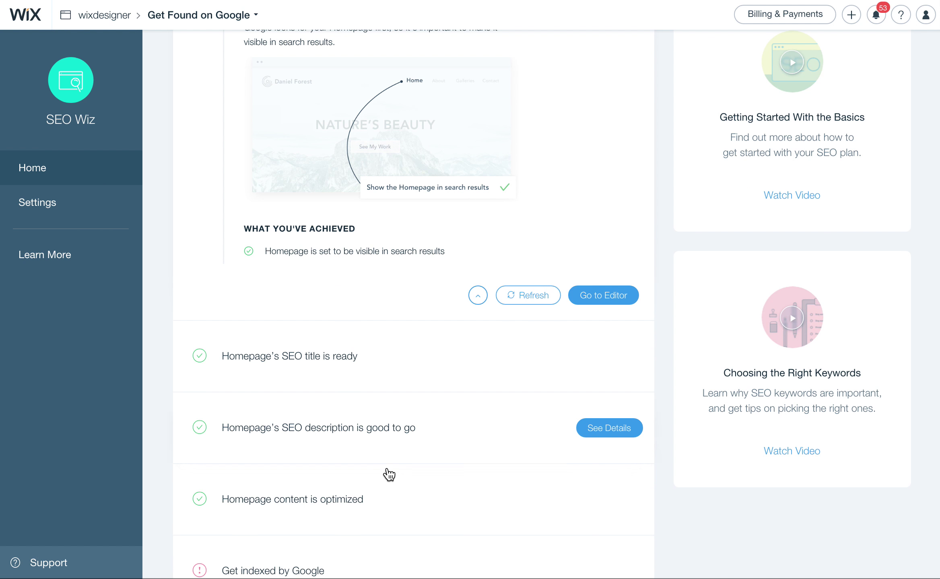
mouse_move(325, 384)
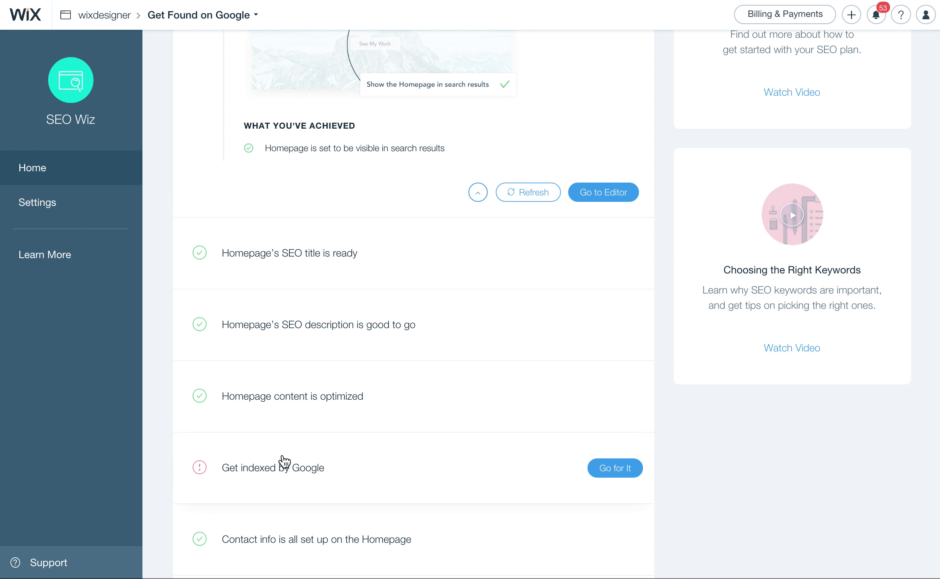
scroll(282, 500, down, 2)
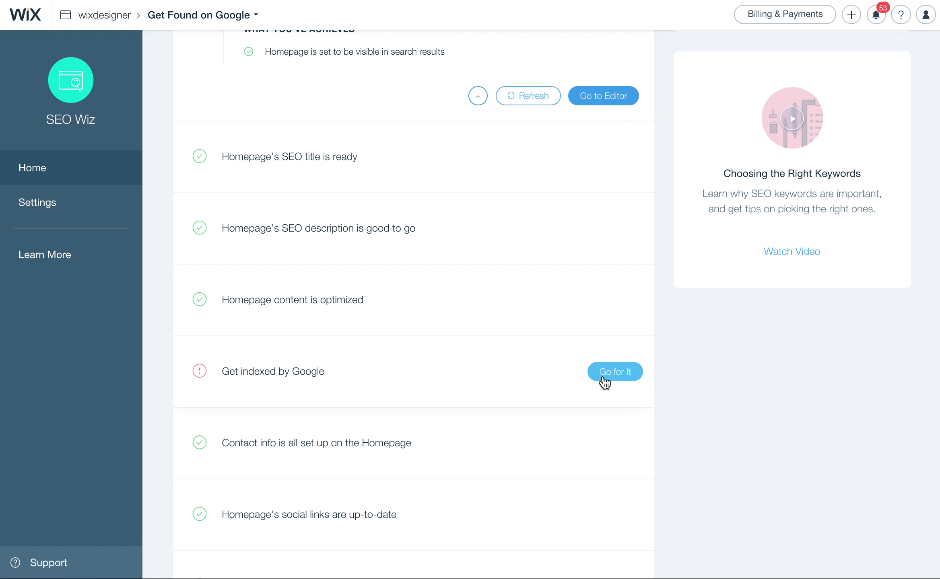
click(609, 362)
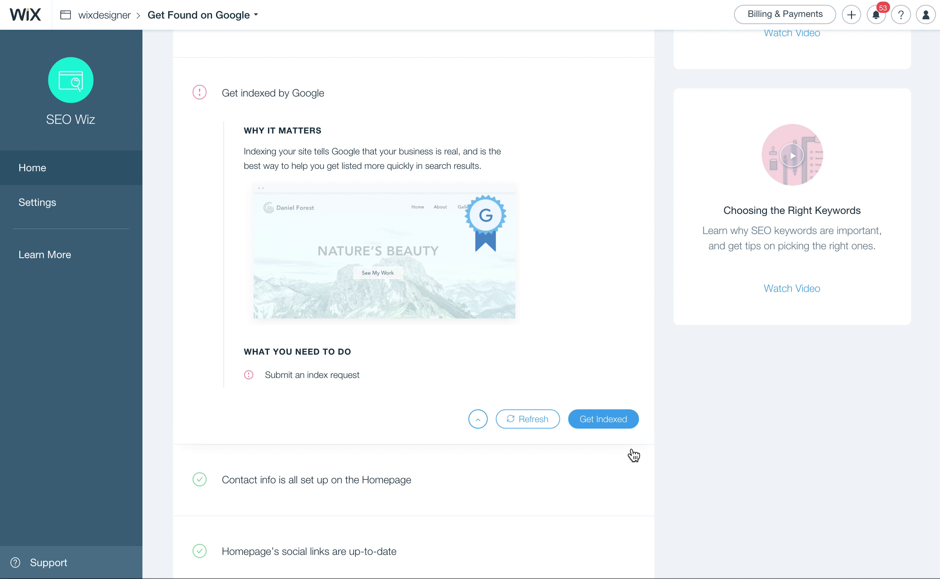
click(606, 420)
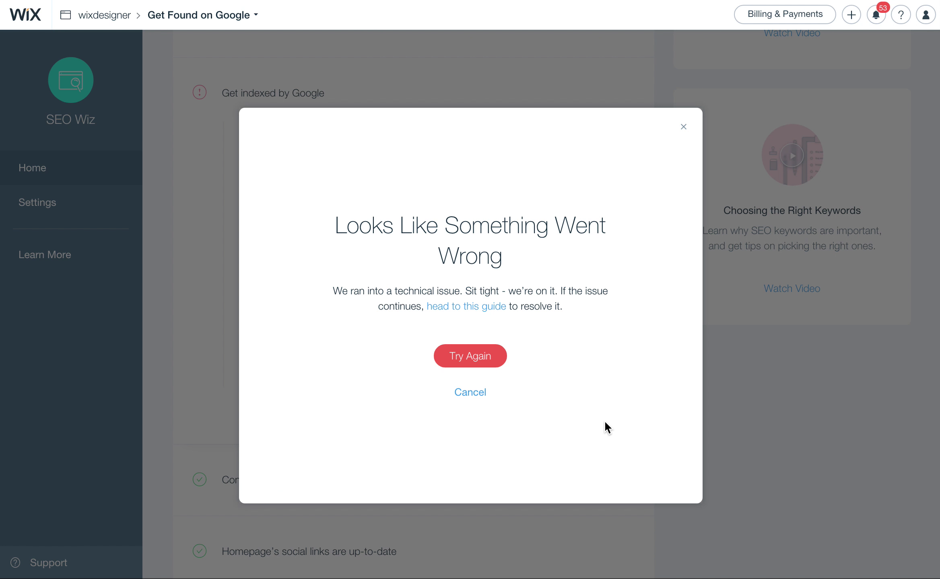
click(473, 396)
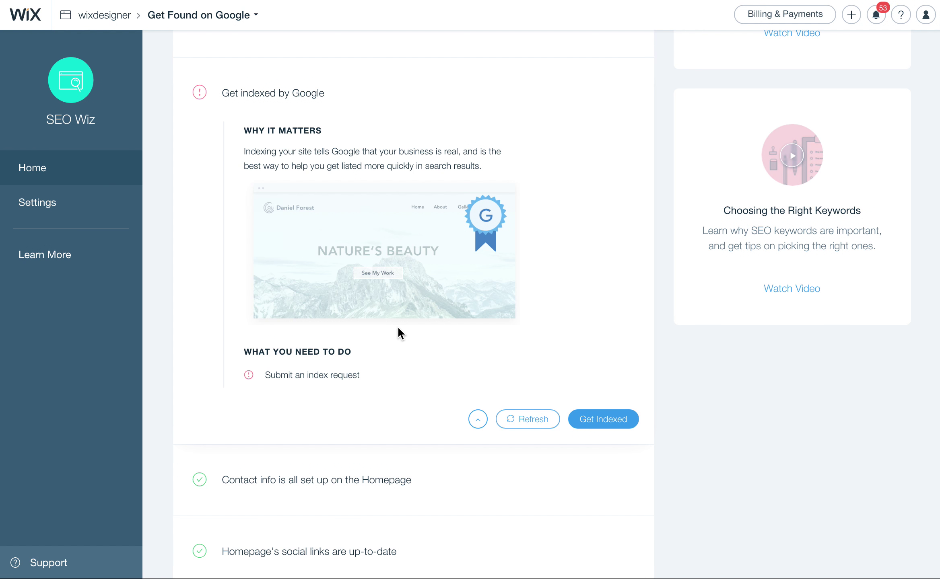
scroll(398, 331, down, 4)
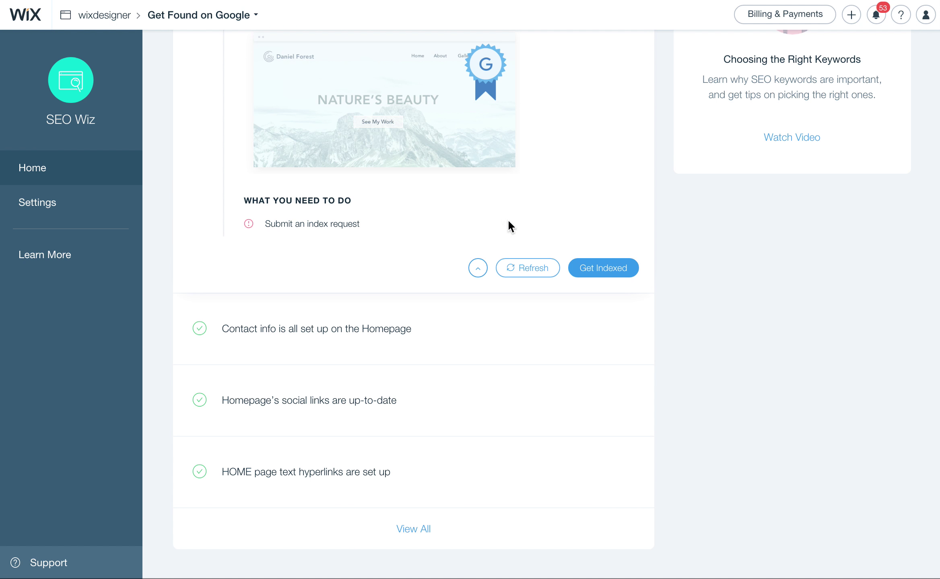
scroll(511, 223, up, 5)
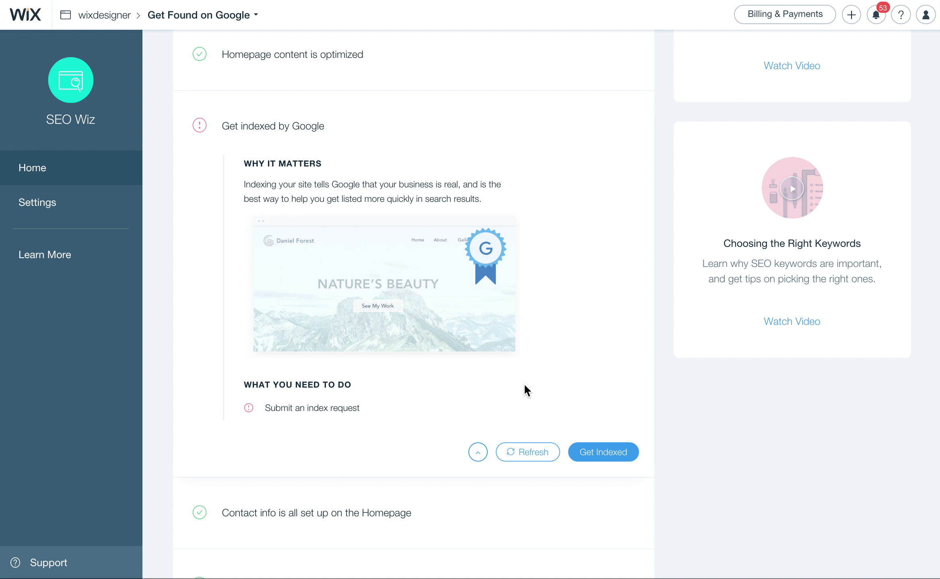
scroll(393, 422, down, 5)
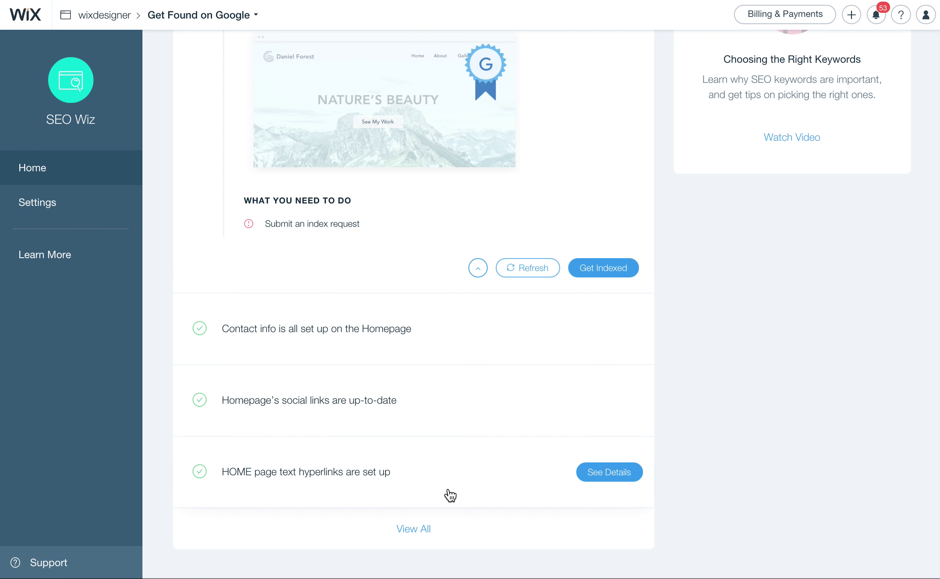
scroll(378, 485, up, 15)
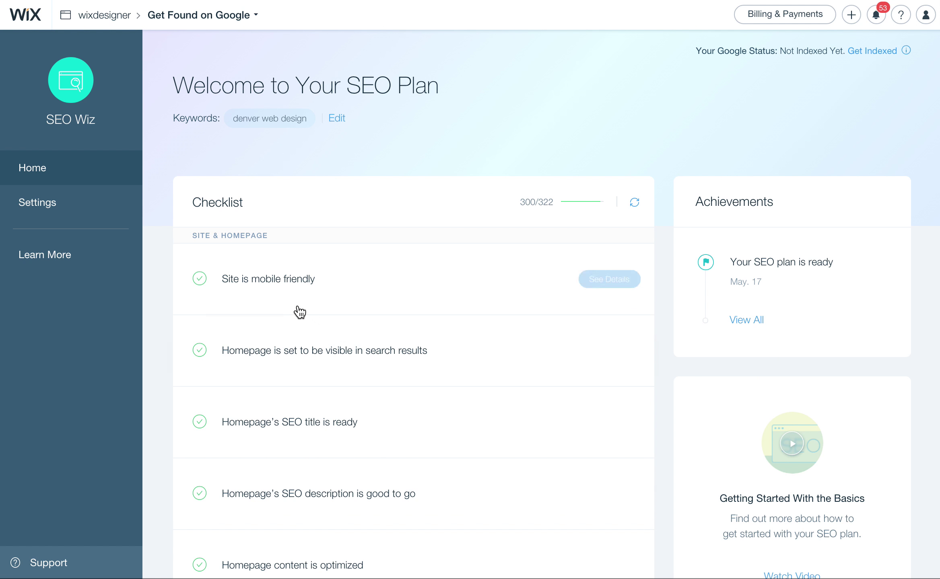
View the mobile-friendly details, then open HOME's options from the Editor's Pages list.
click(606, 282)
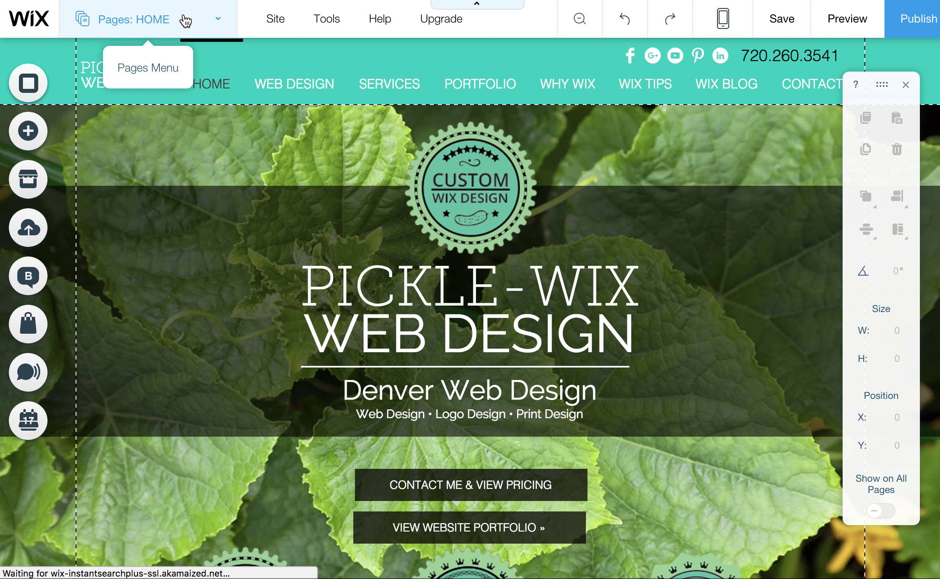
click(184, 19)
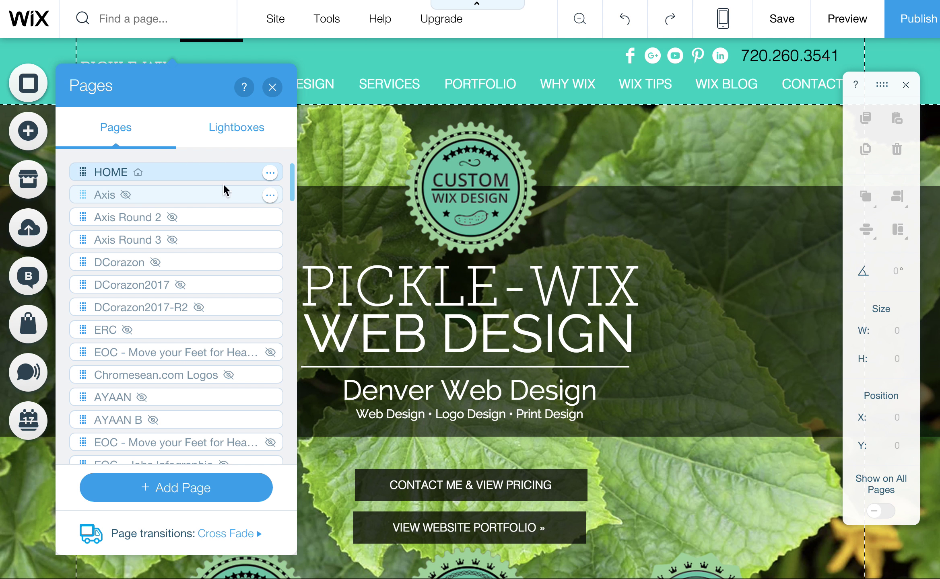
click(270, 174)
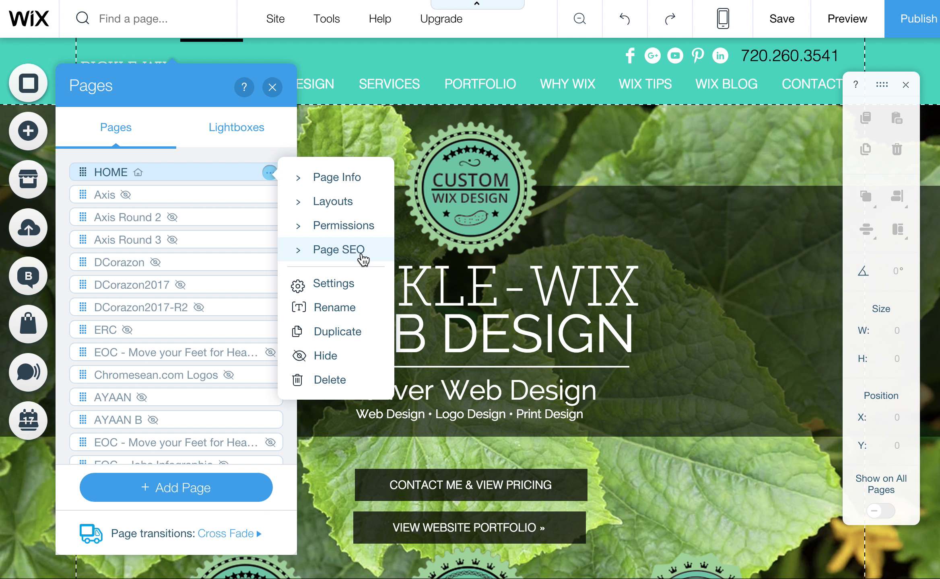
Open HOME's SEO (Google) settings, glance at the Axis page, and return to HOME.
click(334, 253)
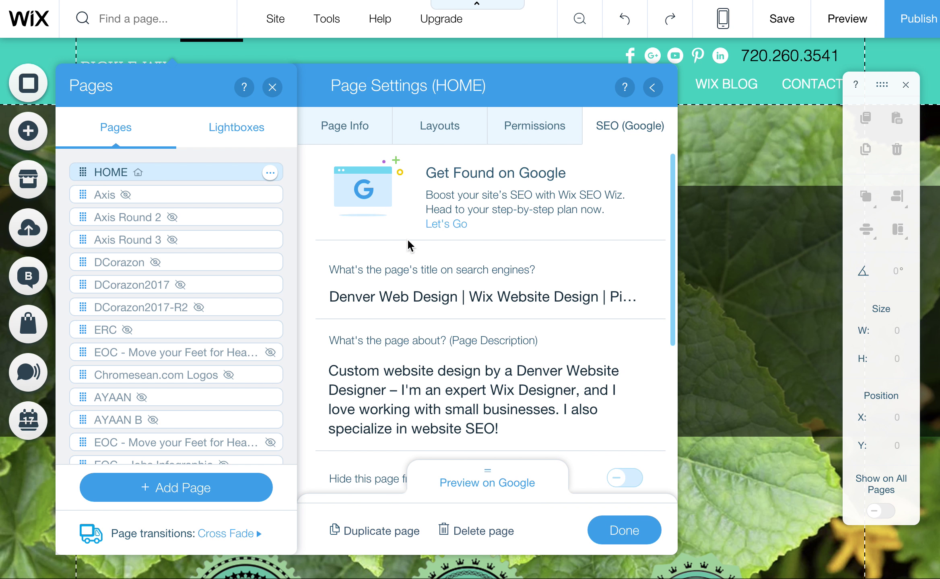
scroll(543, 304, down, 5)
scroll(546, 307, up, 5)
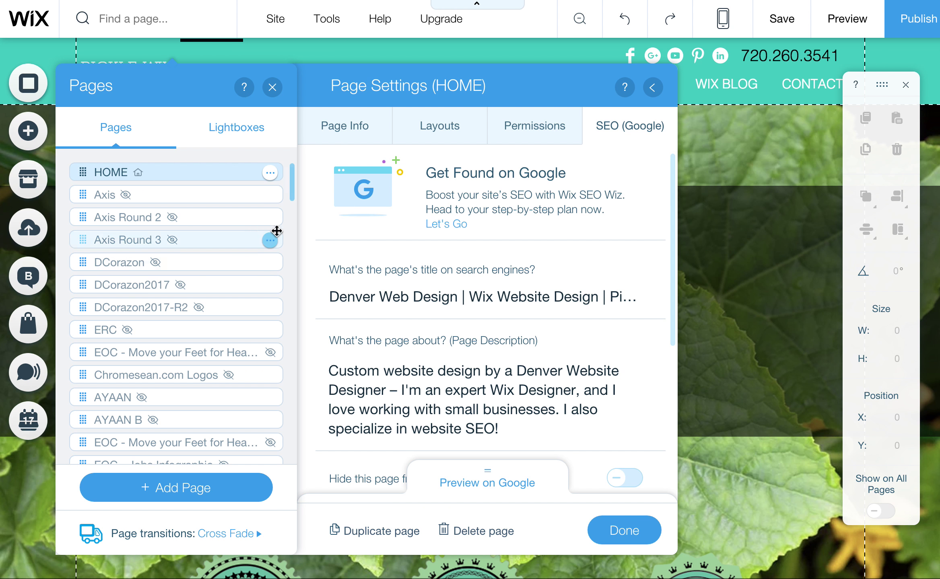
mouse_move(267, 195)
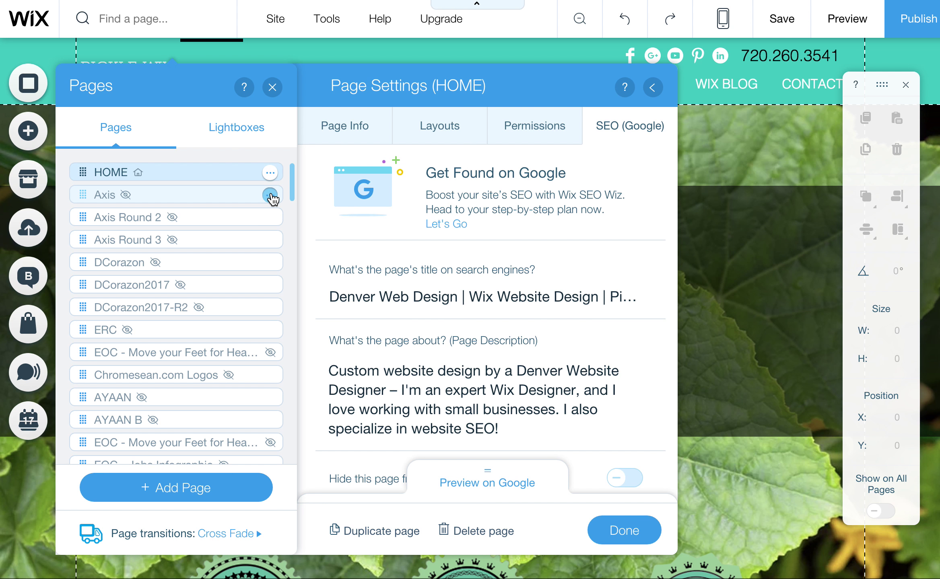
click(270, 195)
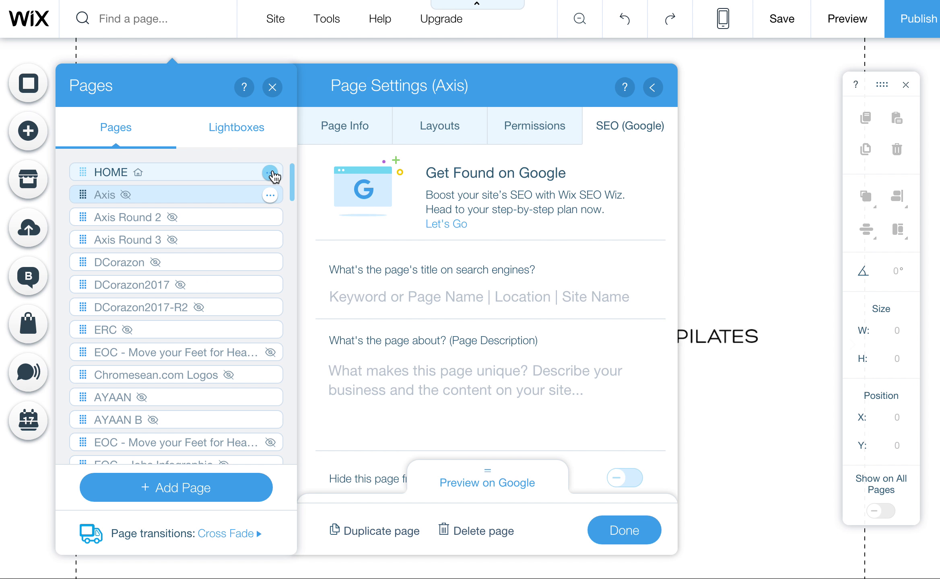
click(271, 173)
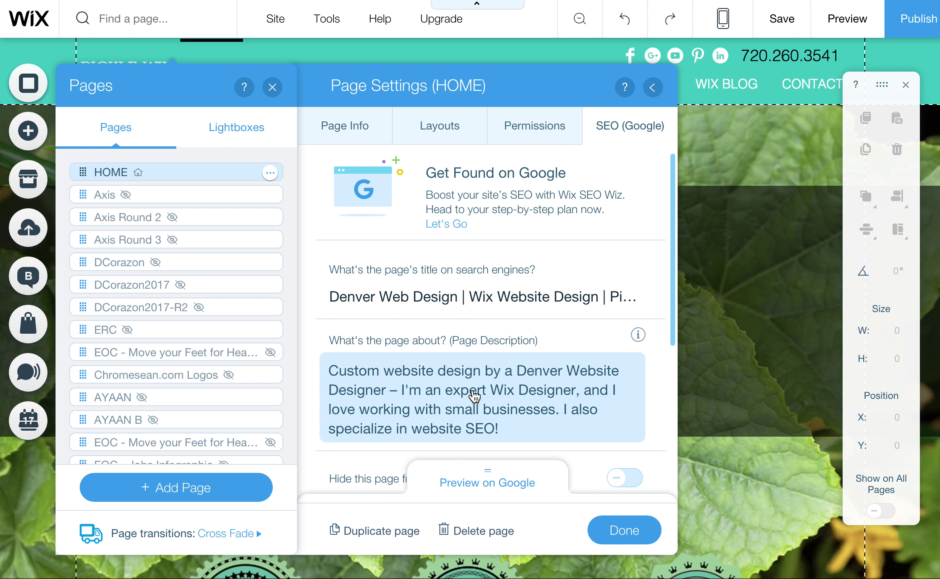
Preview HOME's Google search result, hide it, and scroll down the pages list.
scroll(475, 392, down, 1)
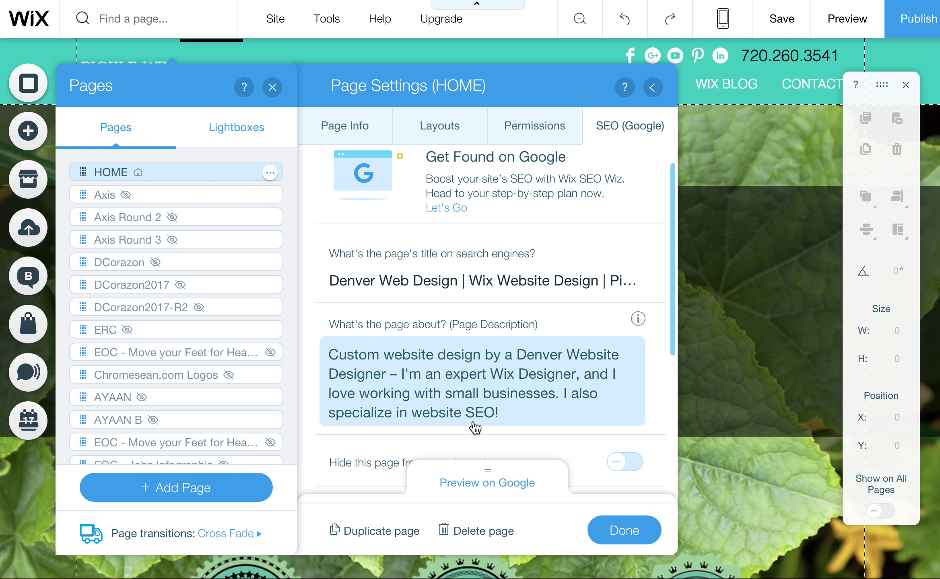
click(475, 487)
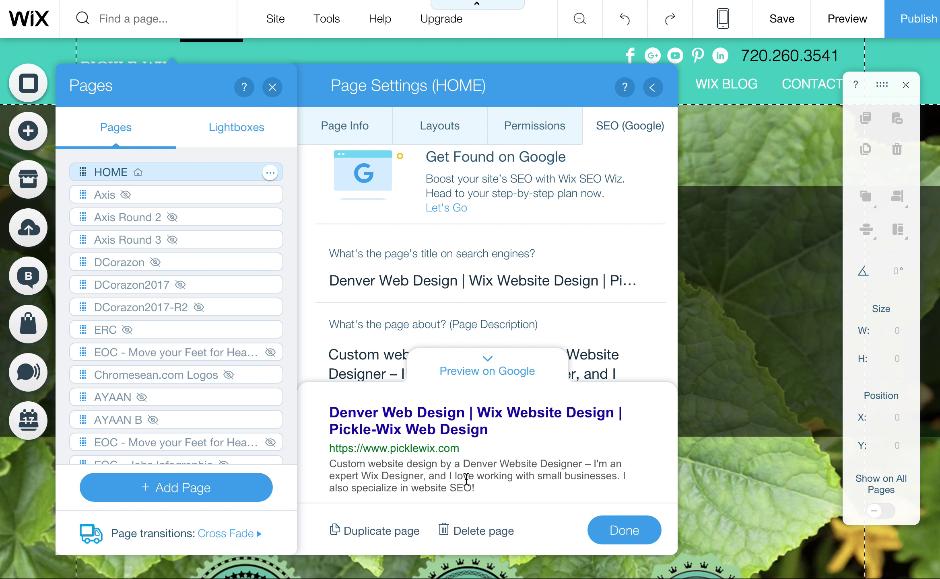
click(498, 373)
scroll(462, 408, down, 5)
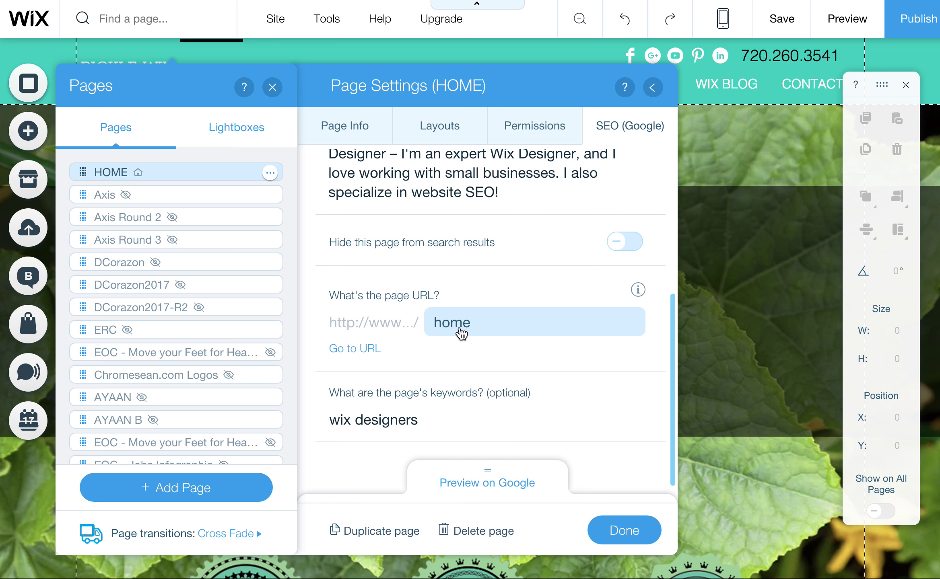
scroll(195, 383, down, 5)
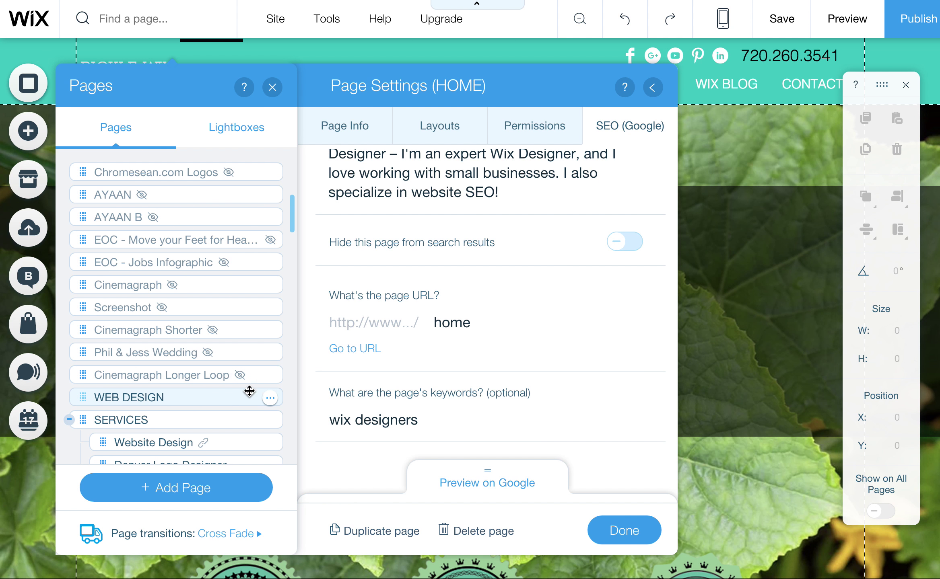
Review WEB DESIGN's SEO title, description, denver-website-design URL and keywords, then close settings.
click(270, 398)
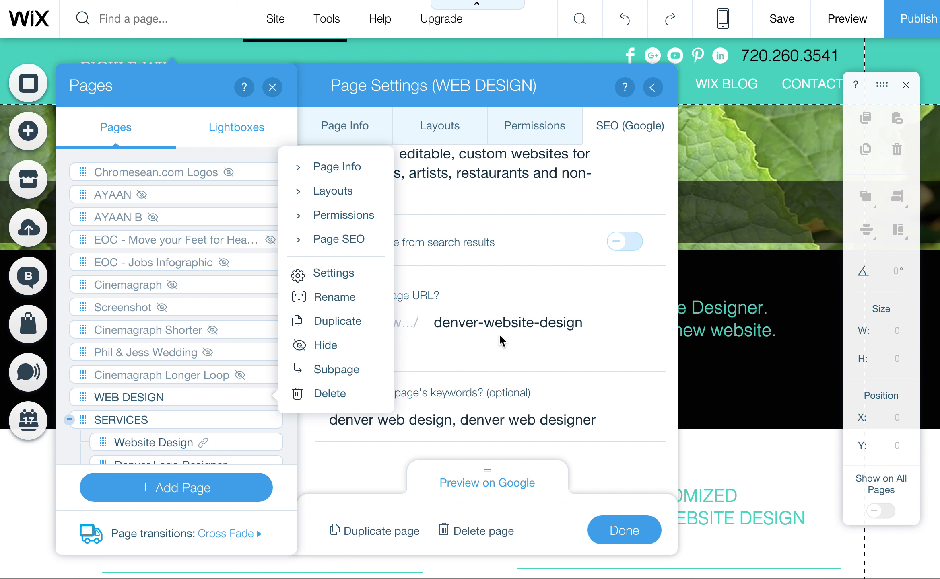
click(486, 320)
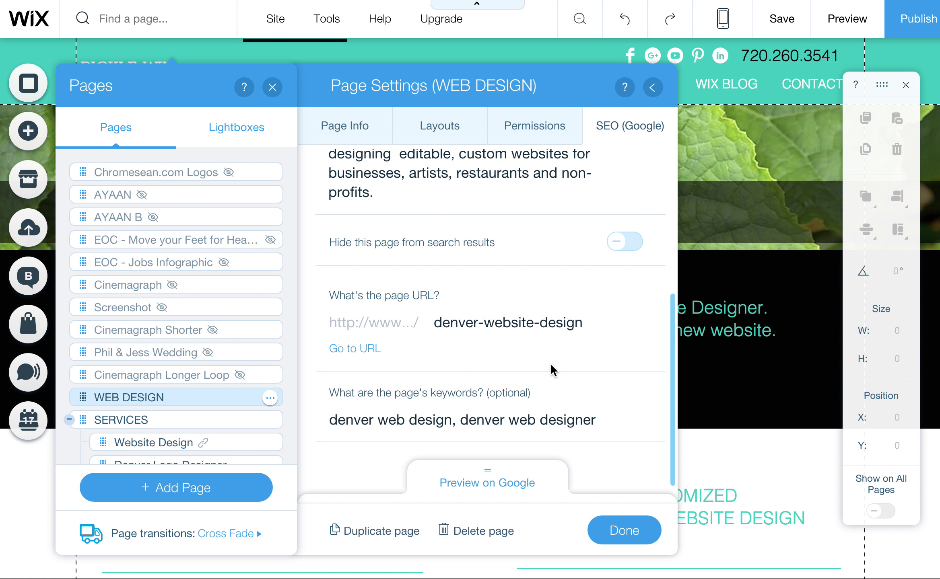
scroll(549, 370, up, 6)
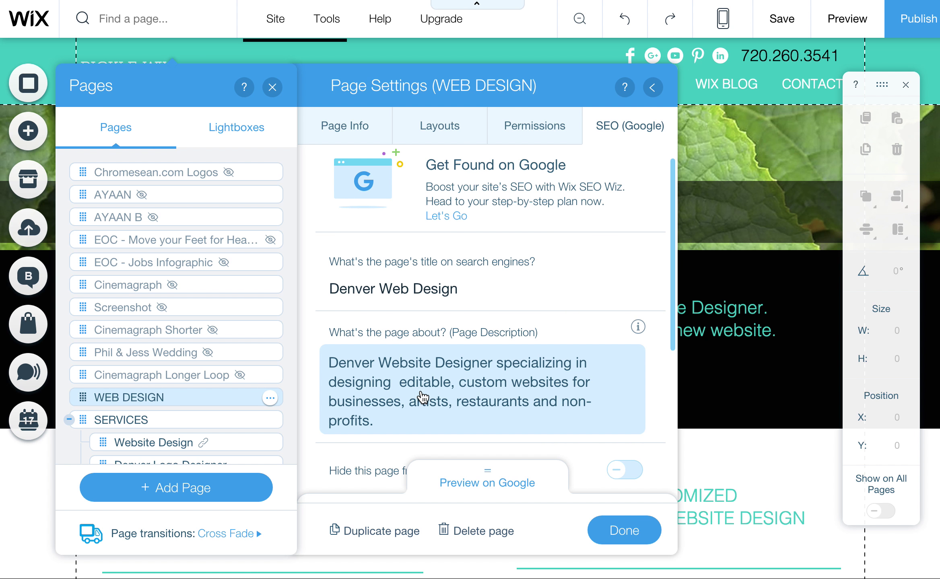
scroll(422, 395, down, 5)
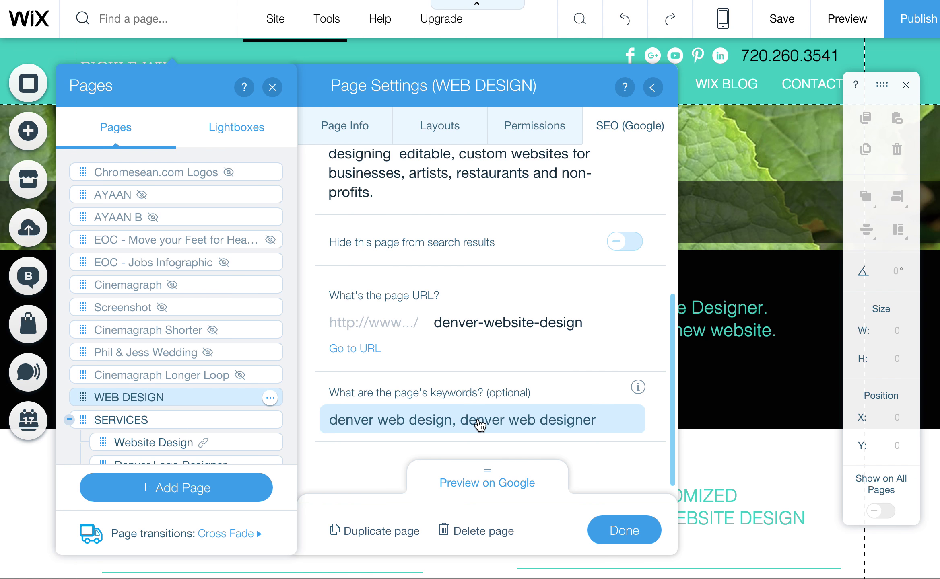
click(628, 531)
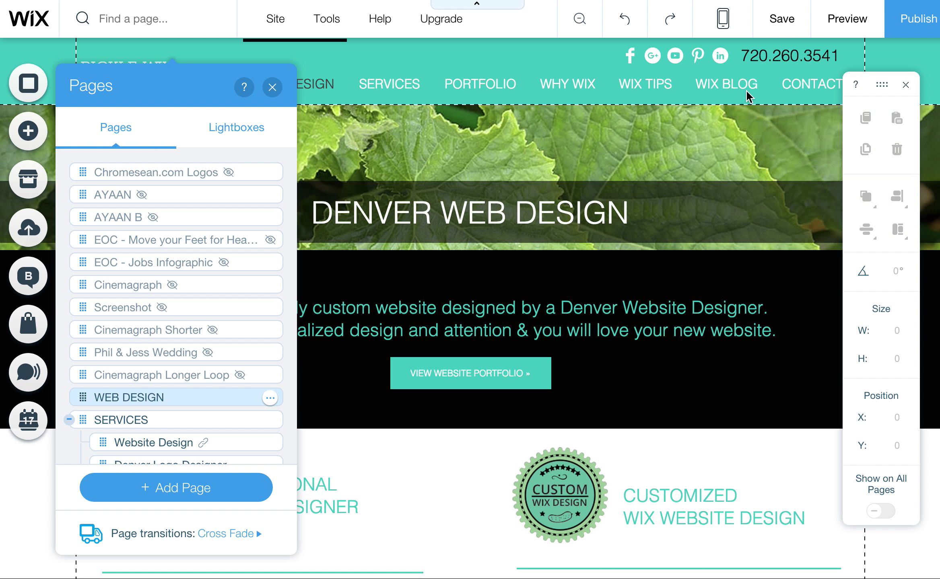
Close the Pages panel and review the full SEO Wiz checklist, 300 of 322 tasks done.
click(272, 87)
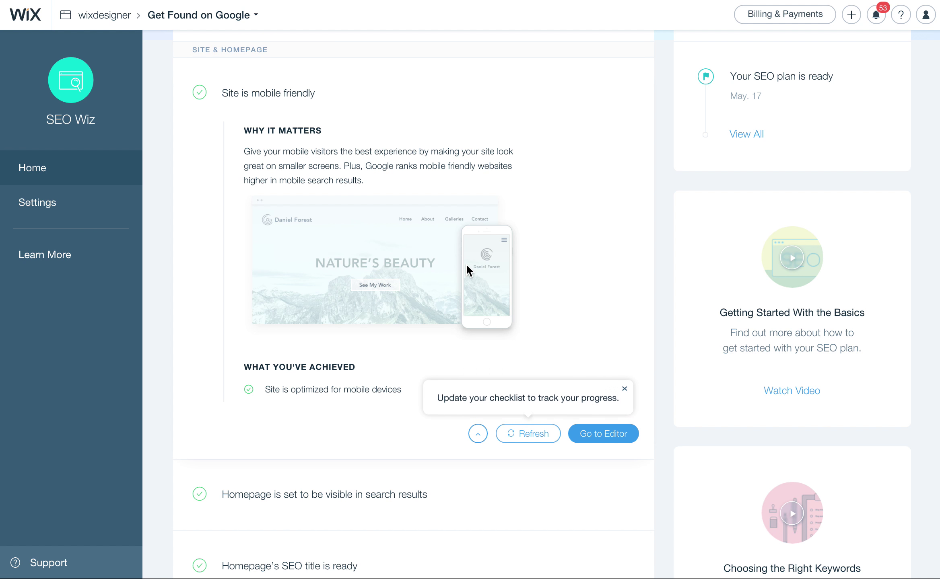
scroll(660, 422, down, 13)
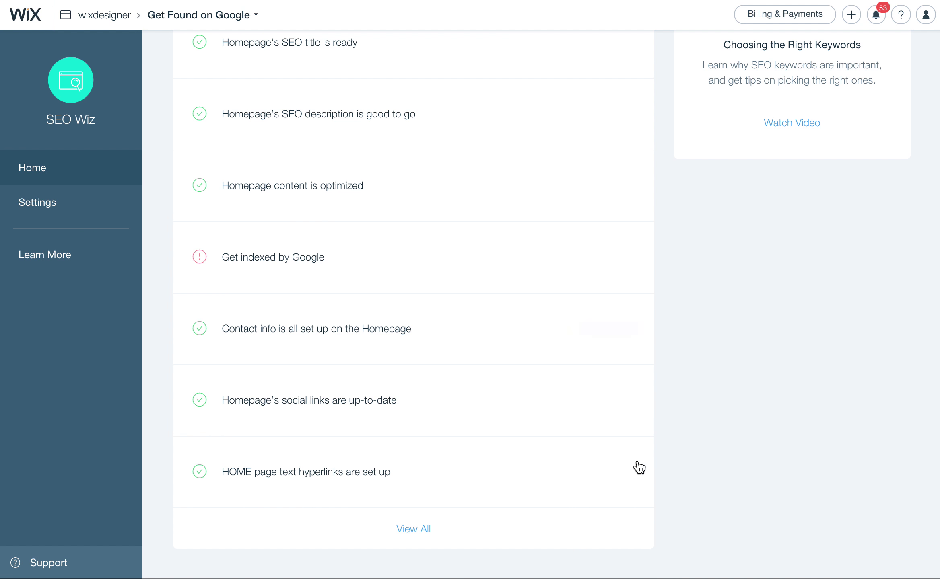
click(412, 530)
scroll(480, 519, down, 20)
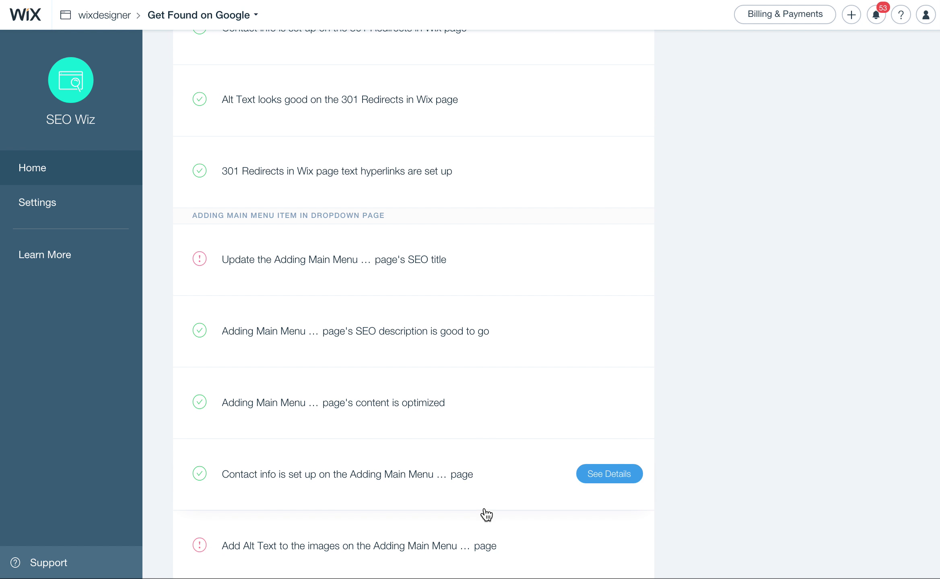
scroll(487, 515, down, 3)
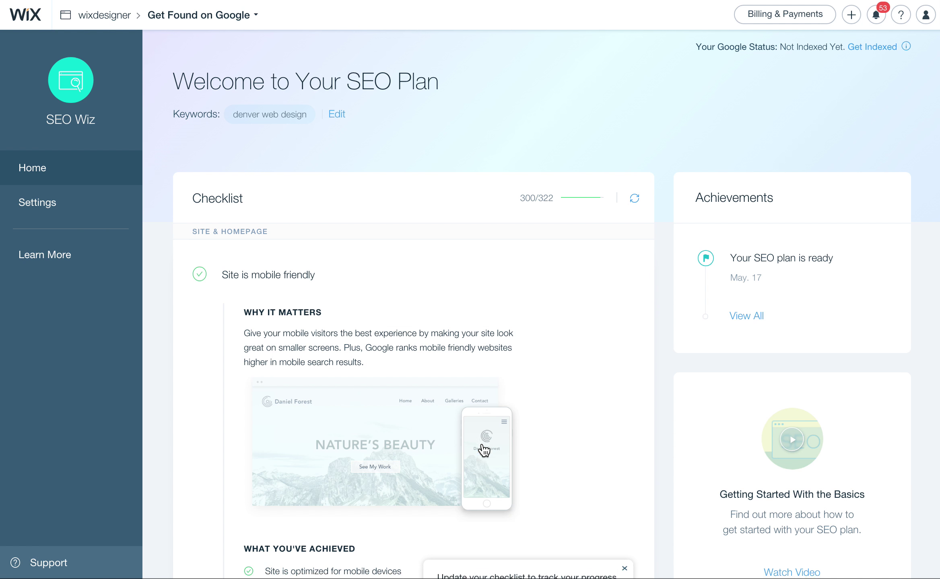
scroll(484, 450, down, 15)
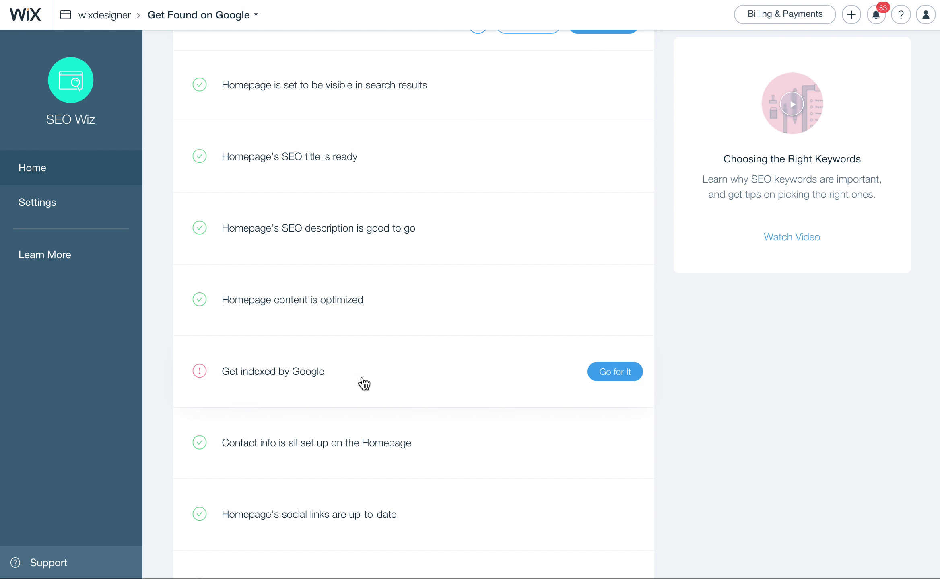
Expand the Get indexed by Google task, then load google.com in the browser.
click(267, 378)
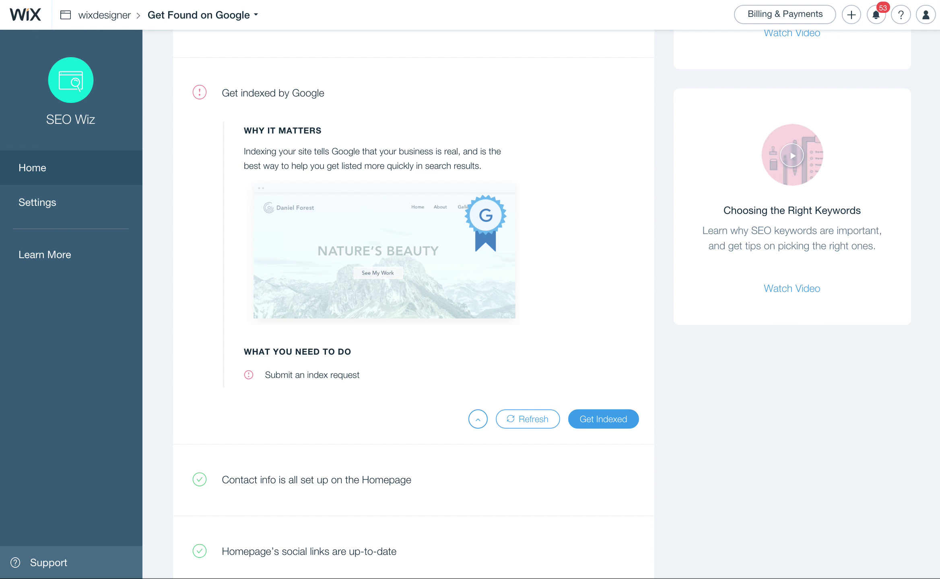
key(super+l)
text(google.com)
key(Return)
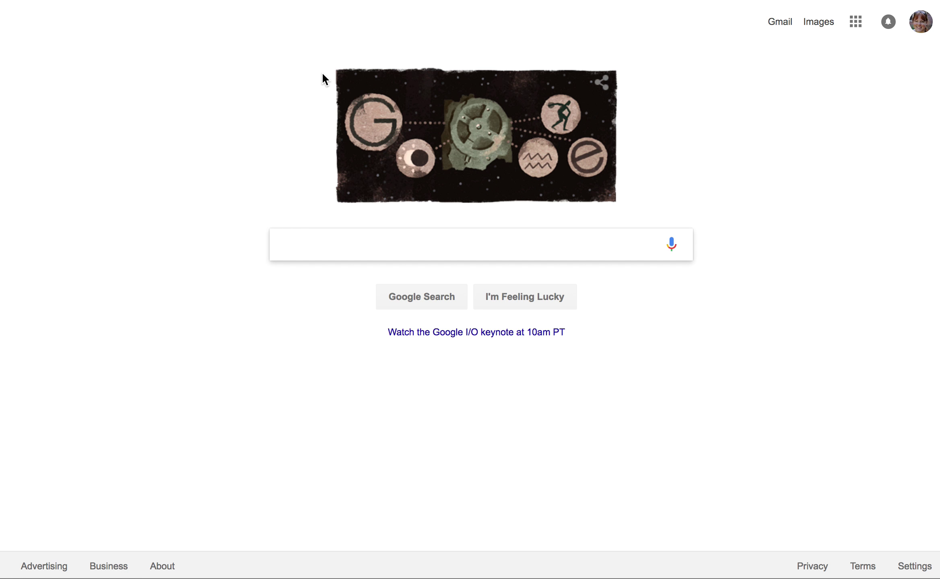
Search Google for 'wix website designer' and scroll the results to the Pickle-Wix listing.
text(wix we)
key(super+a)
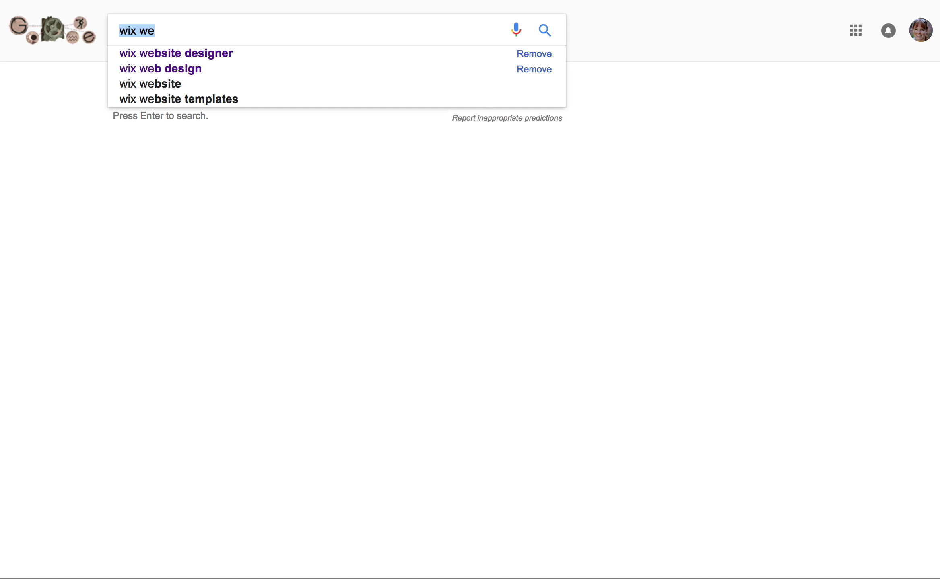
text(wix webs)
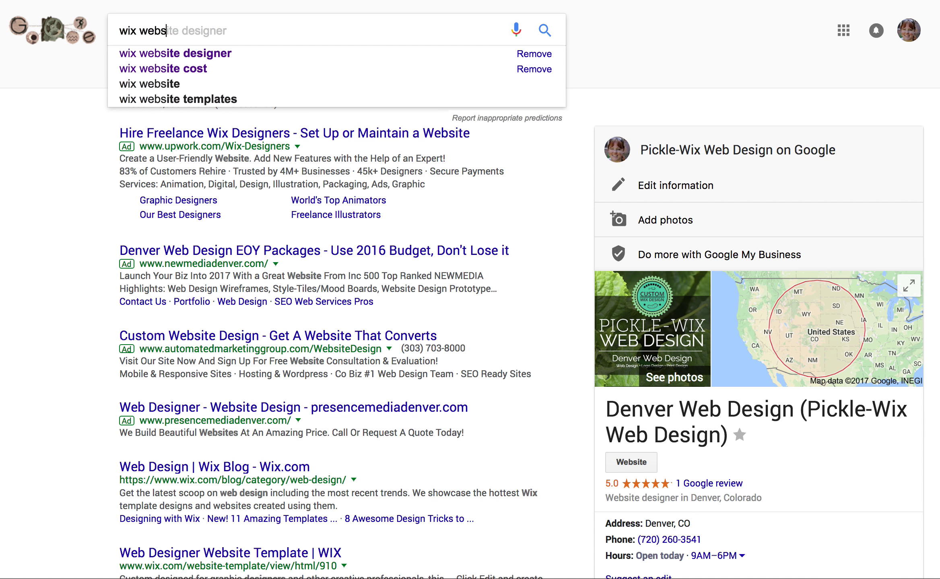
text(ite designer)
key(Return)
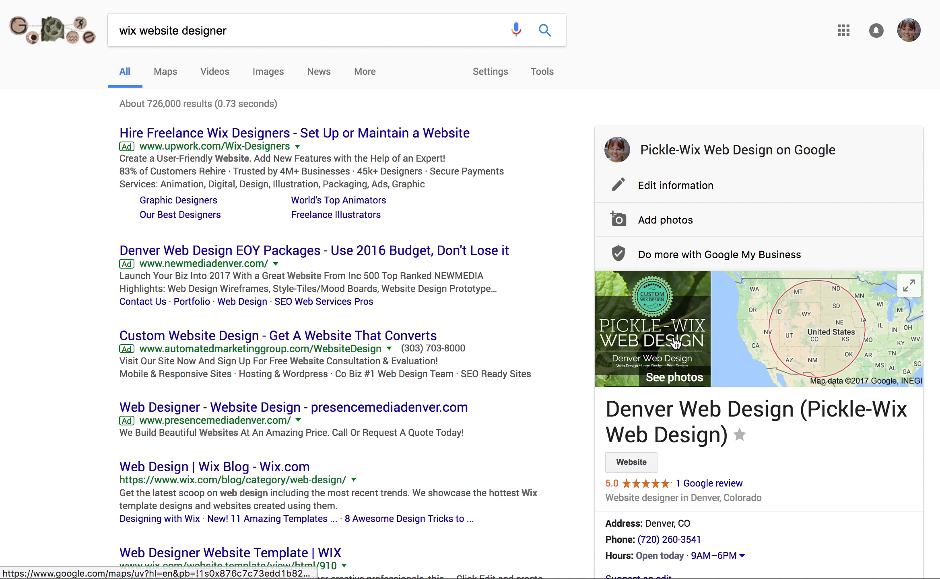
scroll(812, 354, down, 5)
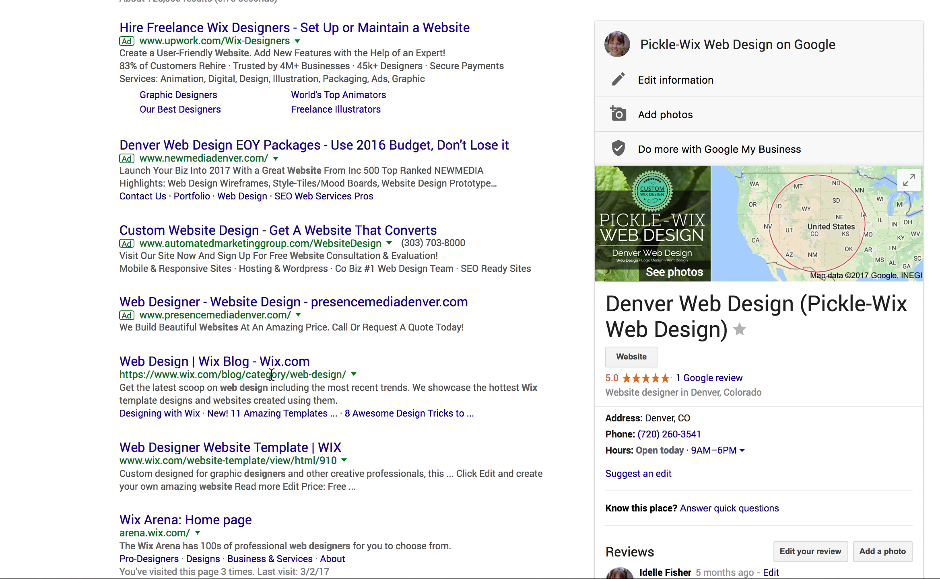
scroll(272, 386, down, 1)
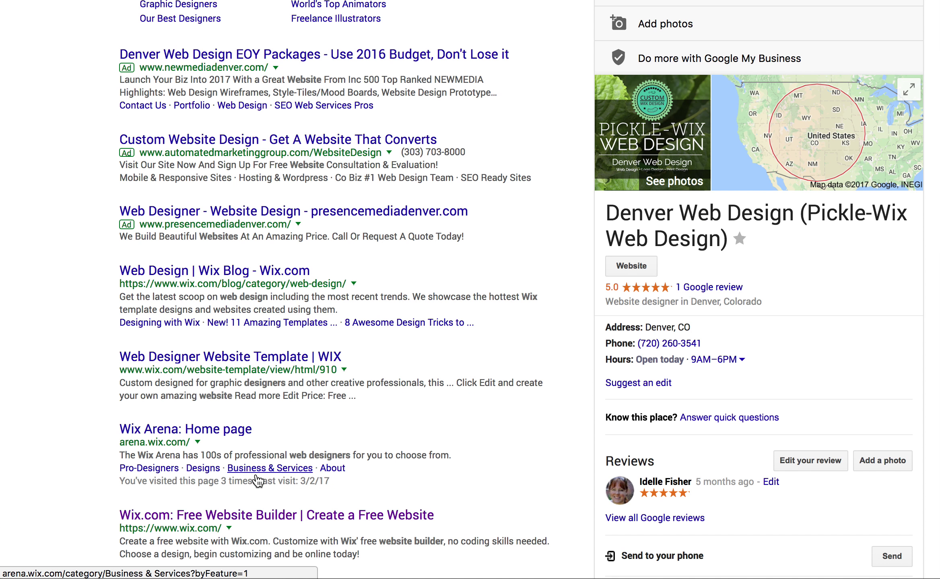
scroll(625, 253, down, 6)
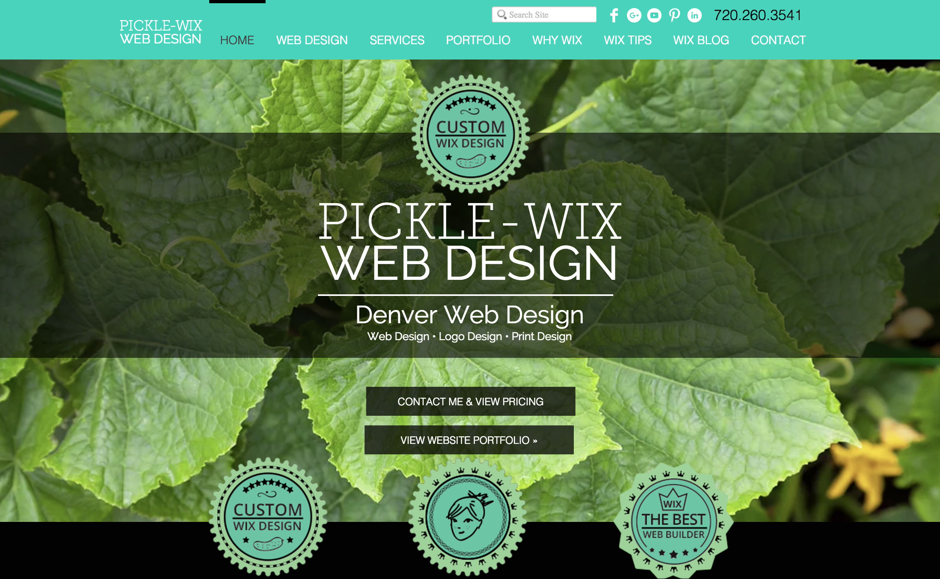
Go back twice to the picklewix.com My Apps dashboard listing Get Found on Google.
key(super+Left)
key(super+Left)
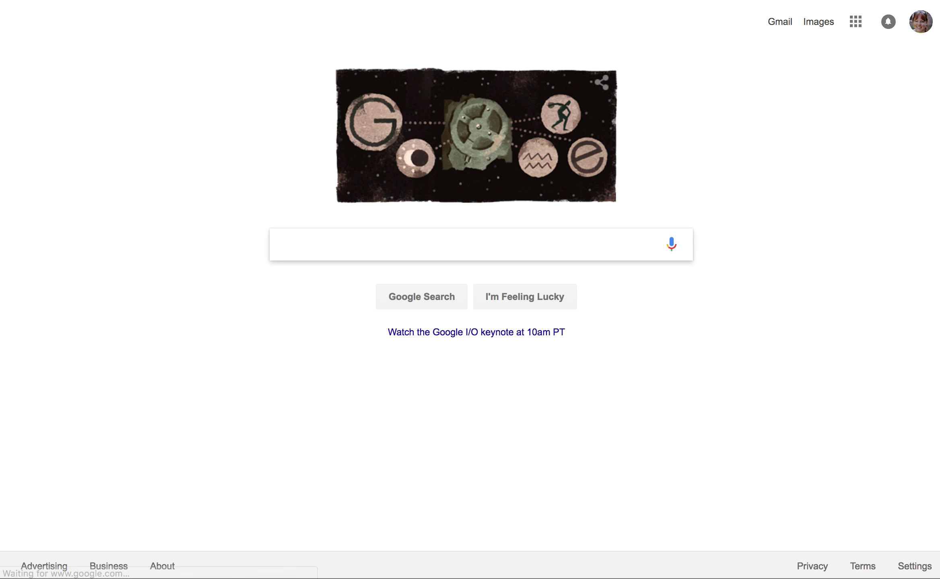
key(super+Left)
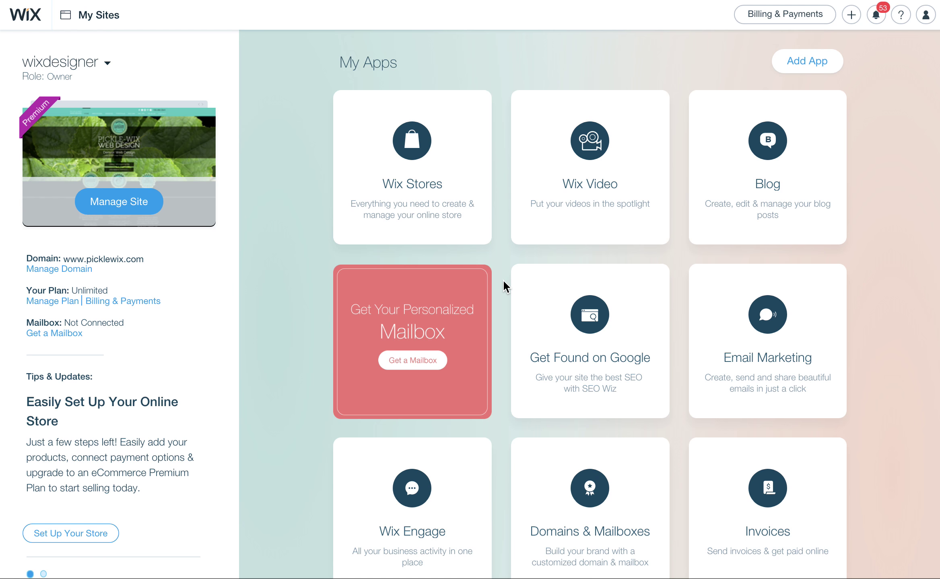
mouse_move(533, 322)
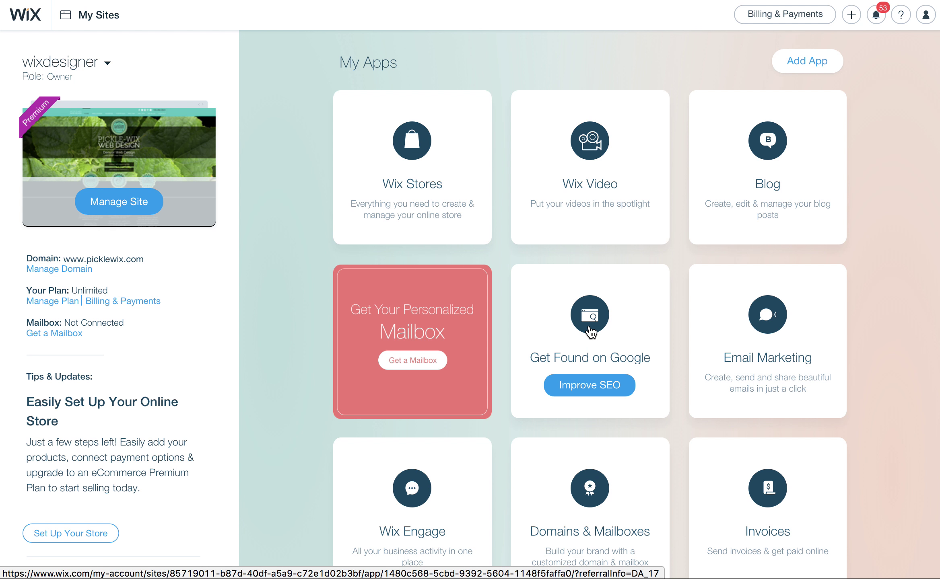
mouse_move(430, 131)
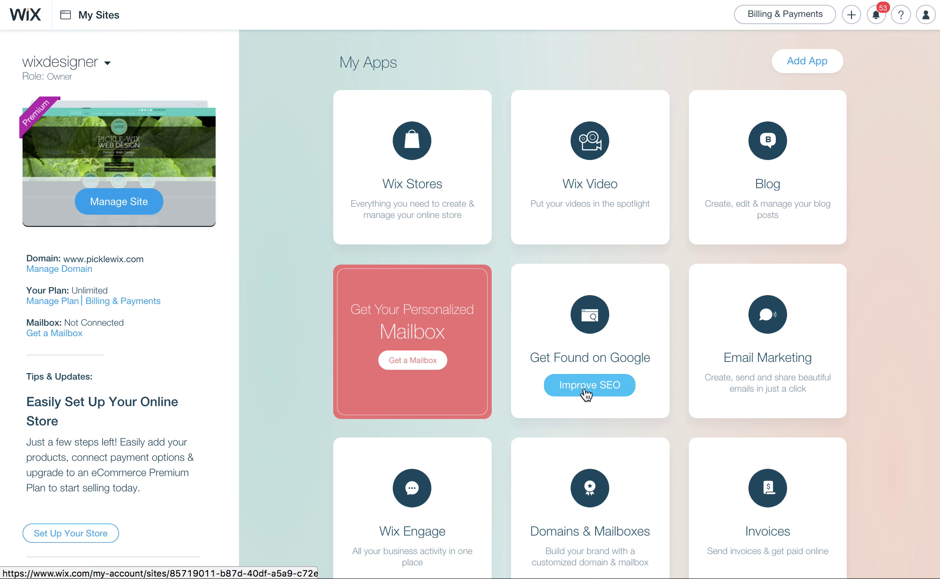
Open Get Found on Google, dismiss the error, and check the Pickle-Wix Web Design name, Denver location and keyword.
click(584, 389)
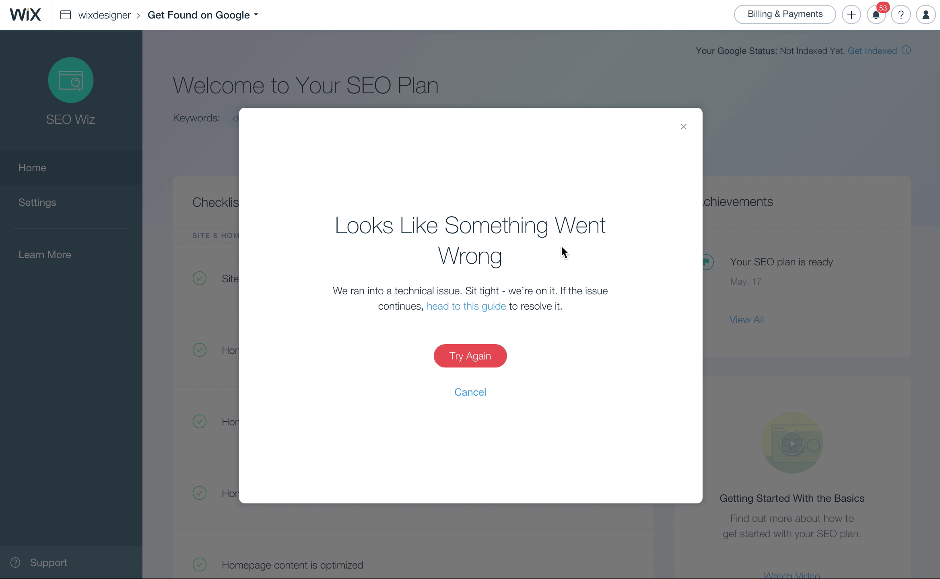
click(683, 127)
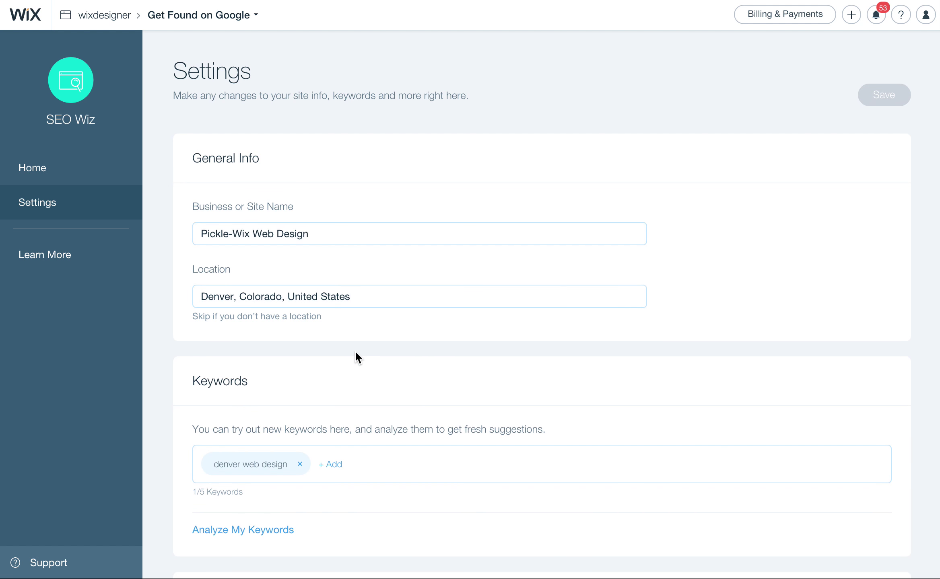
scroll(354, 351, down, 2)
scroll(356, 357, down, 2)
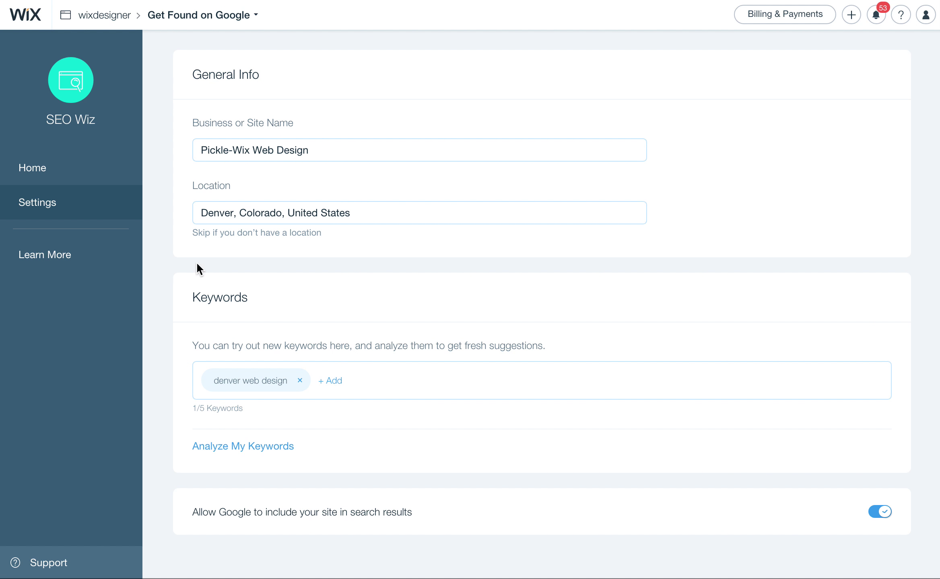